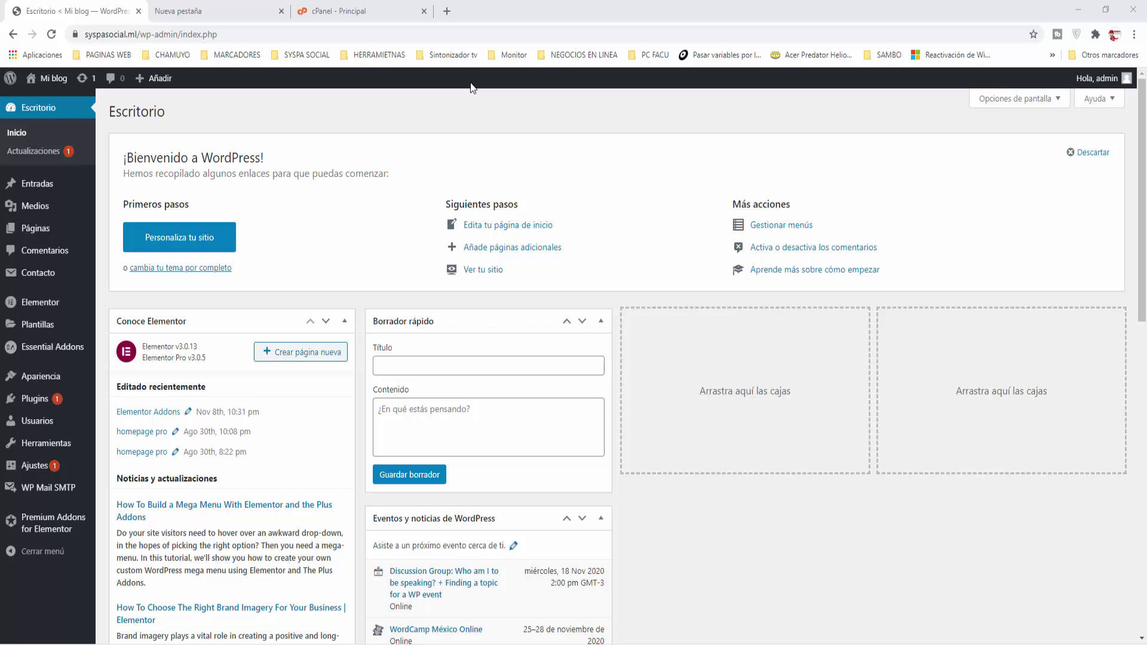
Step: Open the plugins 'Añadir nuevo' page in a new browser tab
{"action": "mouse_move", "coordinate": [42, 404]}
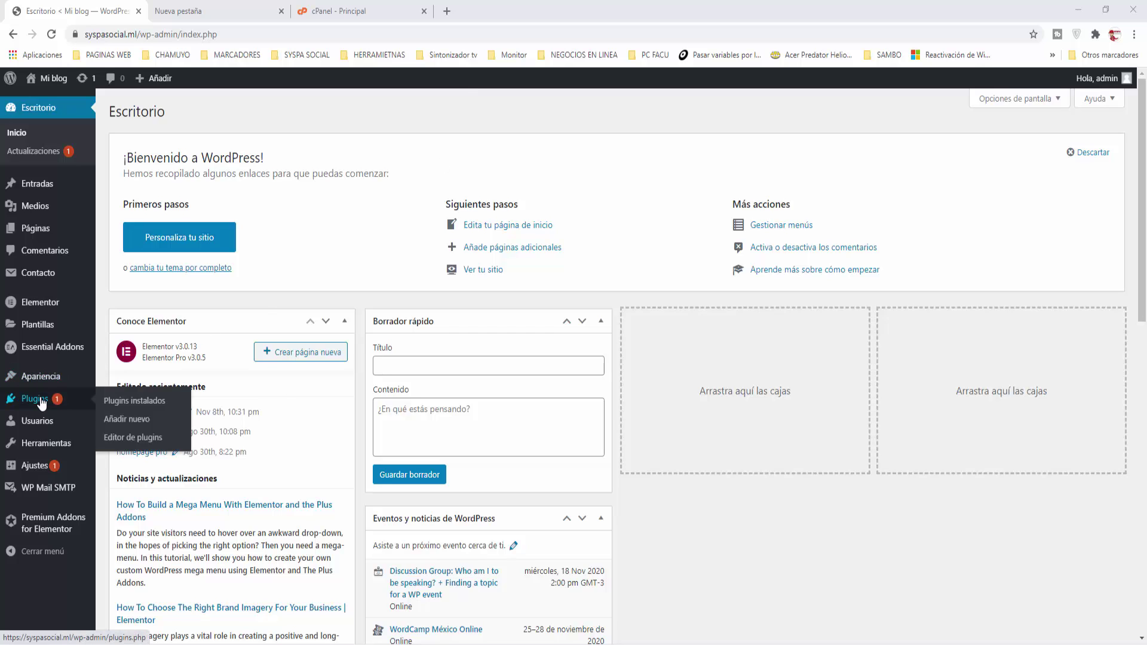
{"action": "right_click", "coordinate": [126, 418]}
{"action": "left_click", "coordinate": [180, 428]}
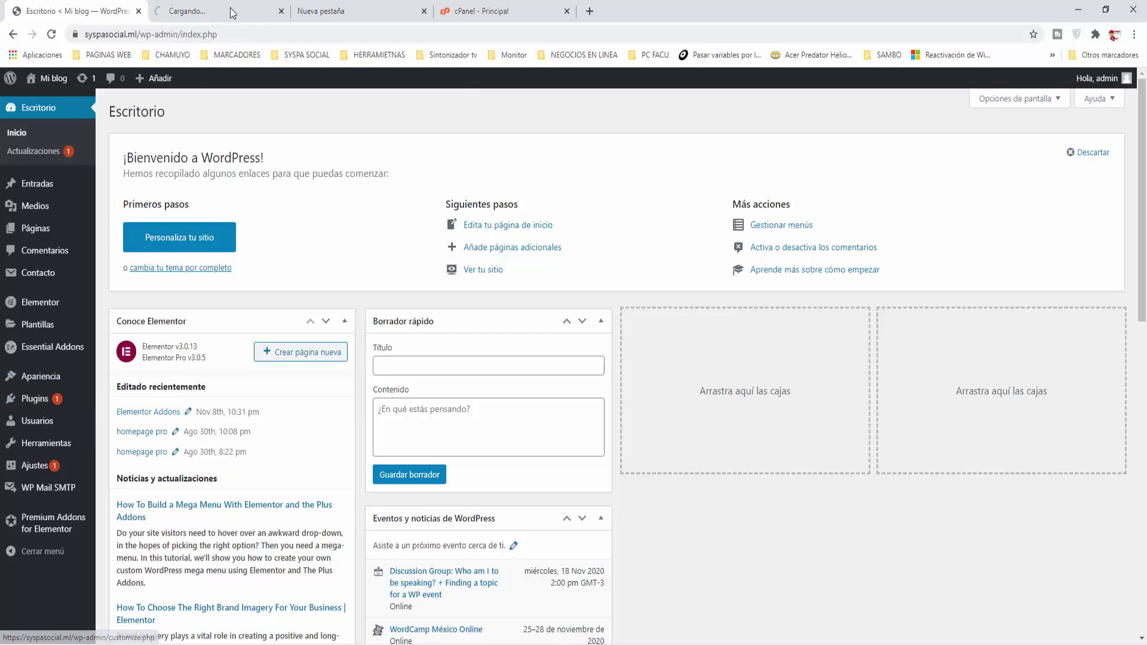
{"action": "left_click", "coordinate": [230, 9]}
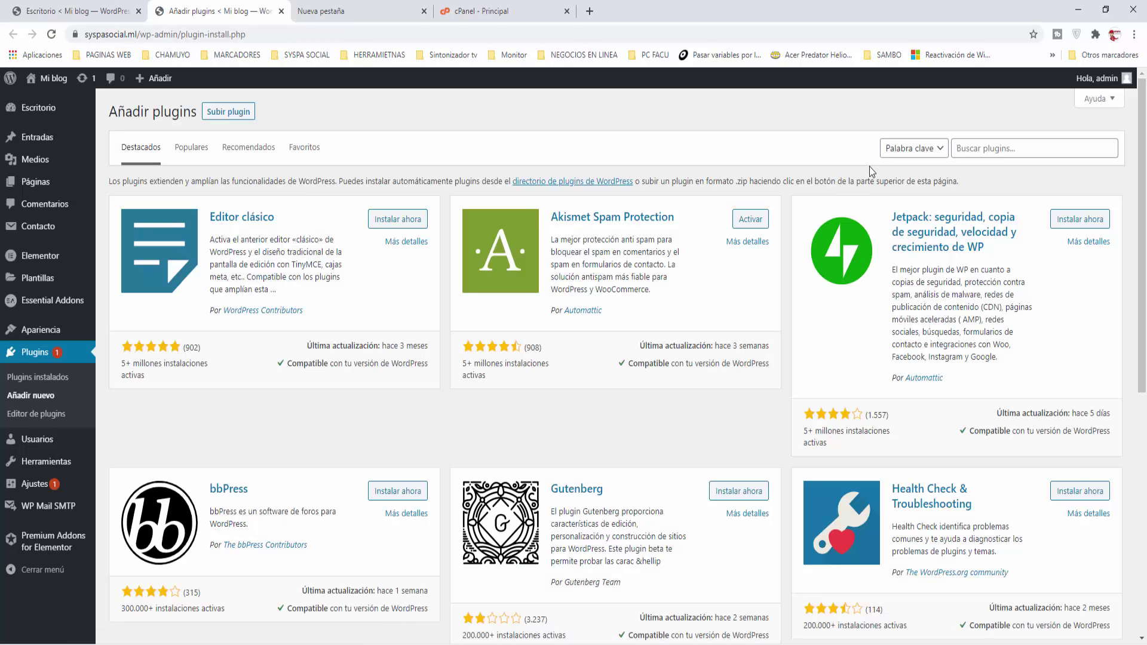
Step: Search the plugin directory for 'wp super cache' and install WP Super Cache
{"action": "left_click", "coordinate": [956, 148]}
{"action": "type", "text": "wp super cache"}
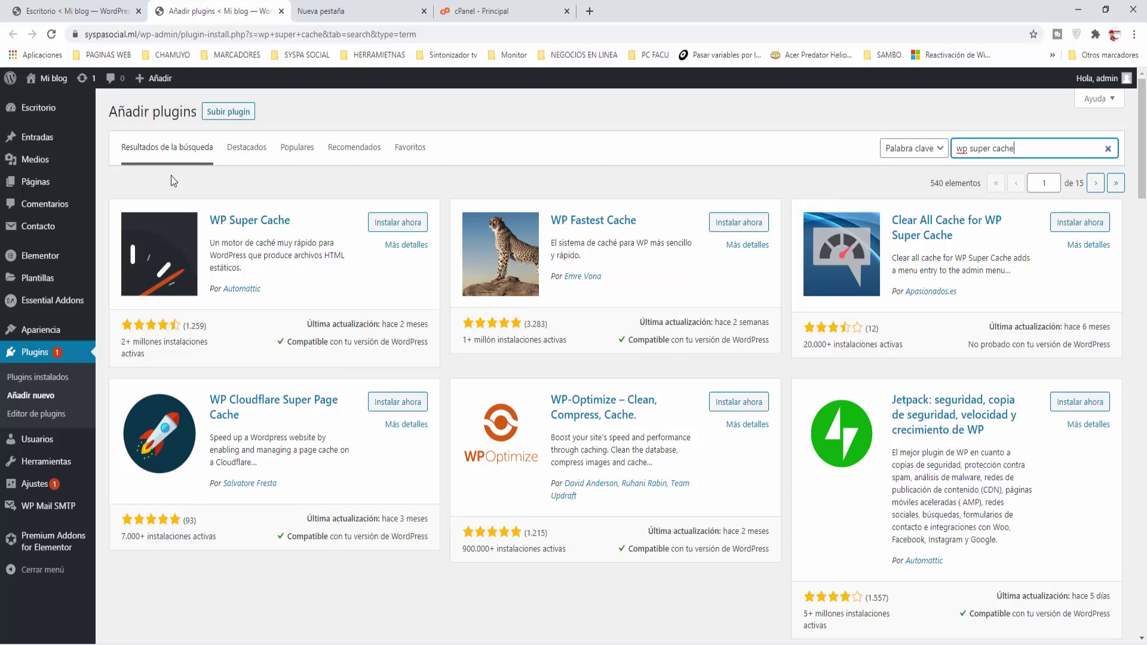
{"action": "left_click", "coordinate": [400, 222]}
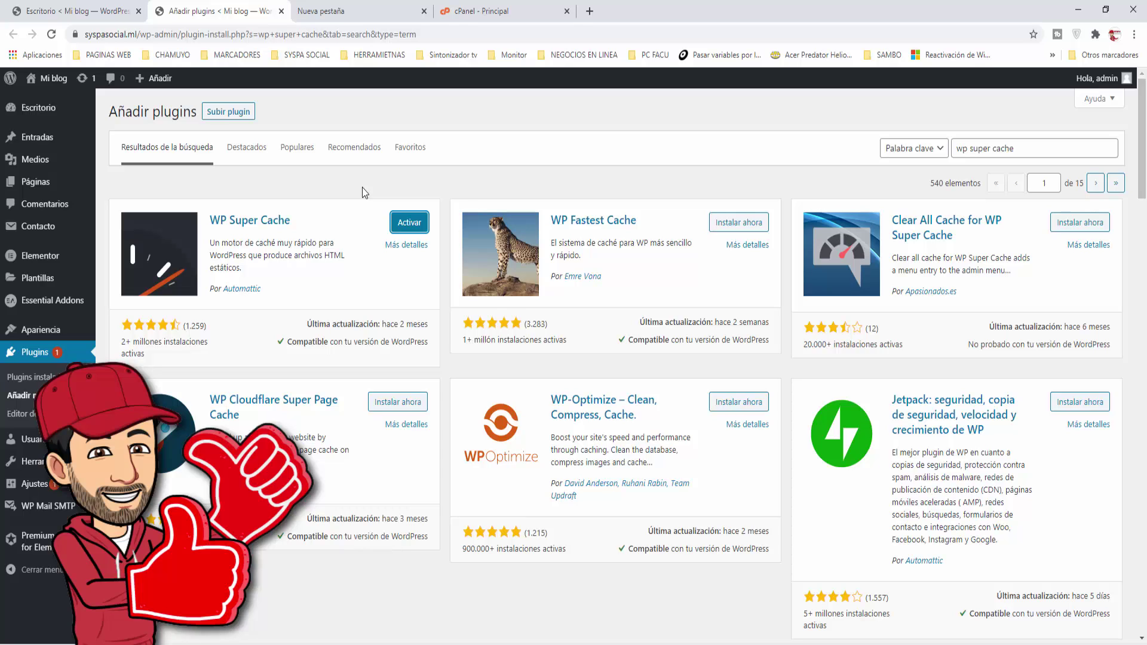
Step: Activate the newly installed WP Super Cache plugin from its result card
{"action": "left_click", "coordinate": [411, 228]}
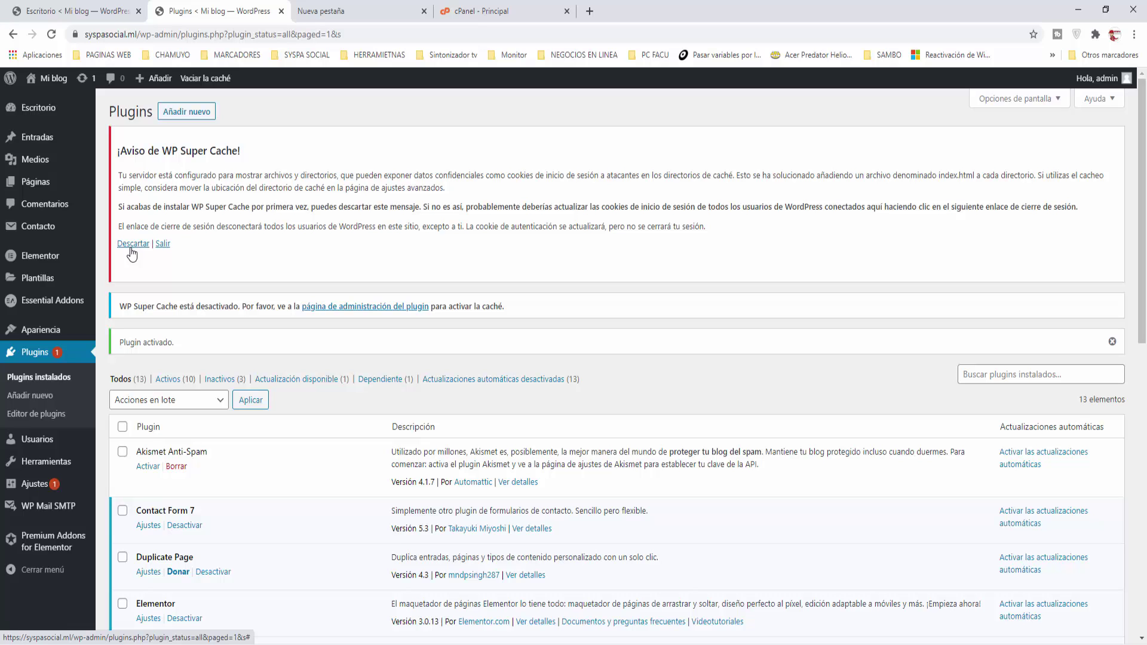
Step: Dismiss the WP Super Cache notice and follow the plugin admin page link to its settings
{"action": "left_click", "coordinate": [131, 247]}
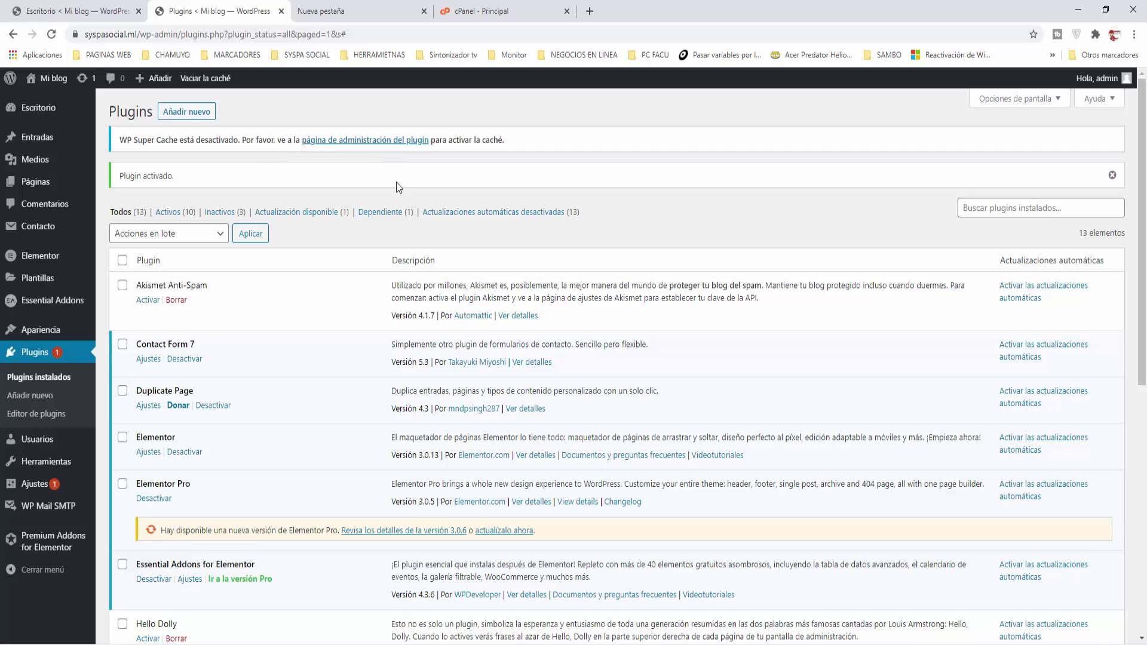
{"action": "scroll", "coordinate": [392, 306], "scroll_direction": "down", "scroll_amount": 8}
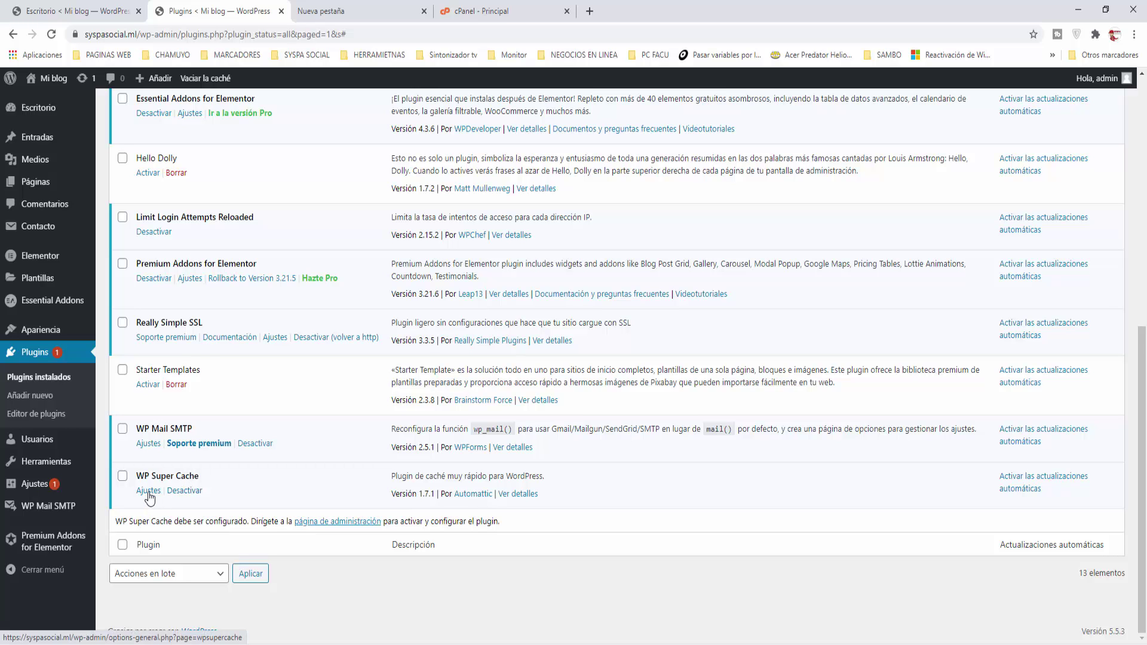
{"action": "scroll", "coordinate": [149, 497], "scroll_direction": "up", "scroll_amount": 8}
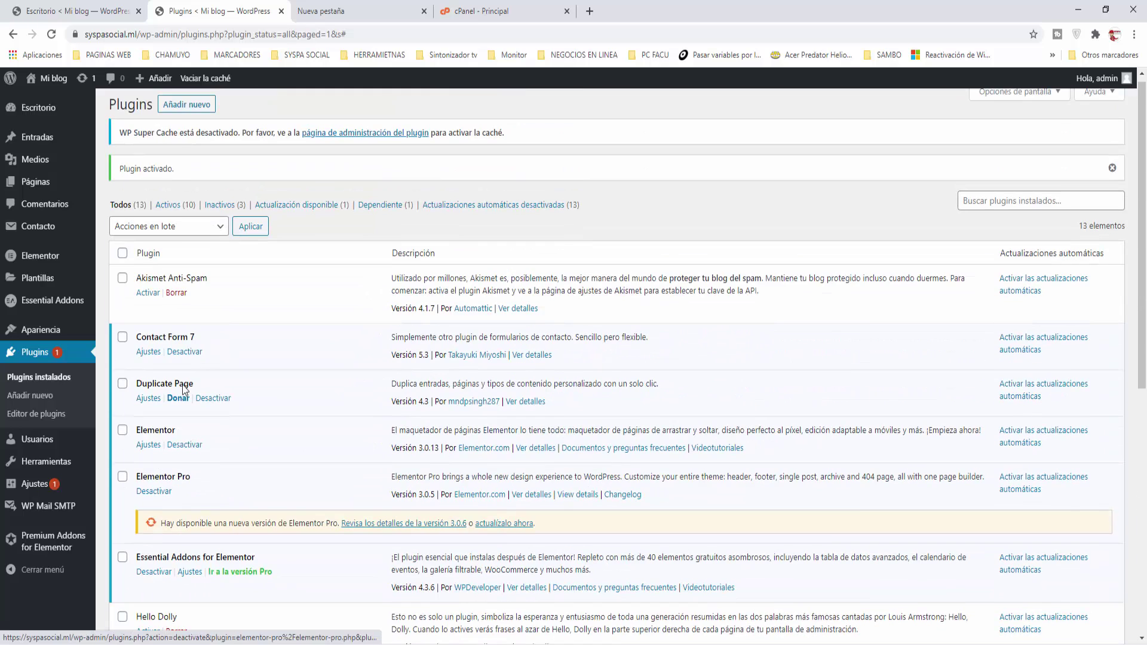
{"action": "left_click_drag", "start_coordinate": [119, 132], "coordinate": [285, 130]}
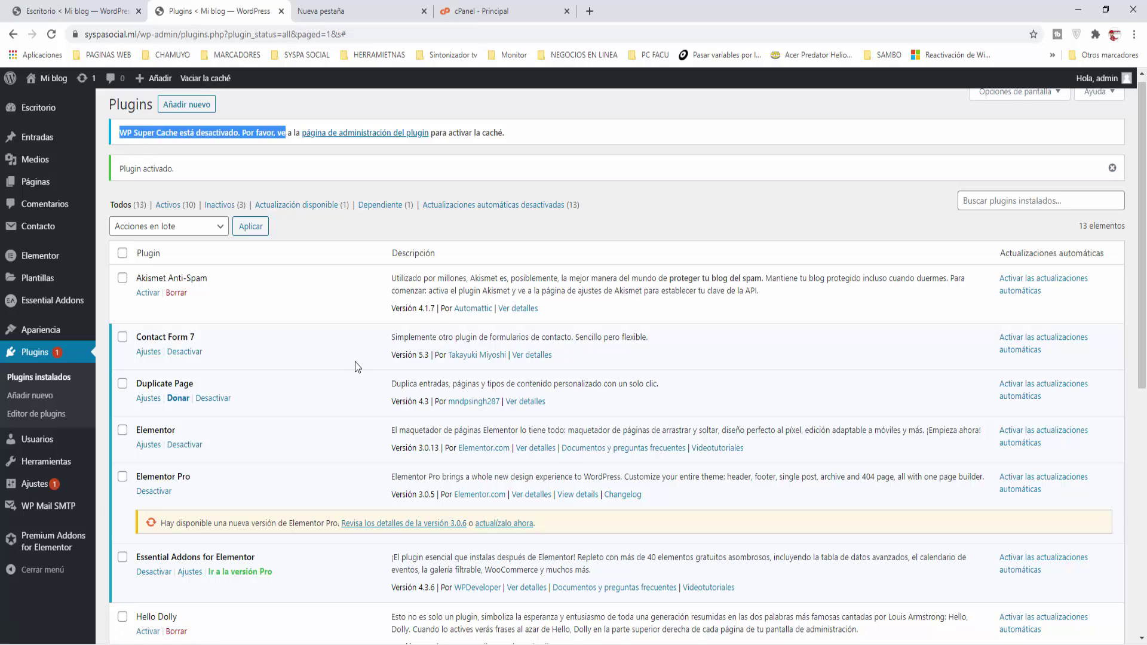
{"action": "left_click", "coordinate": [361, 134]}
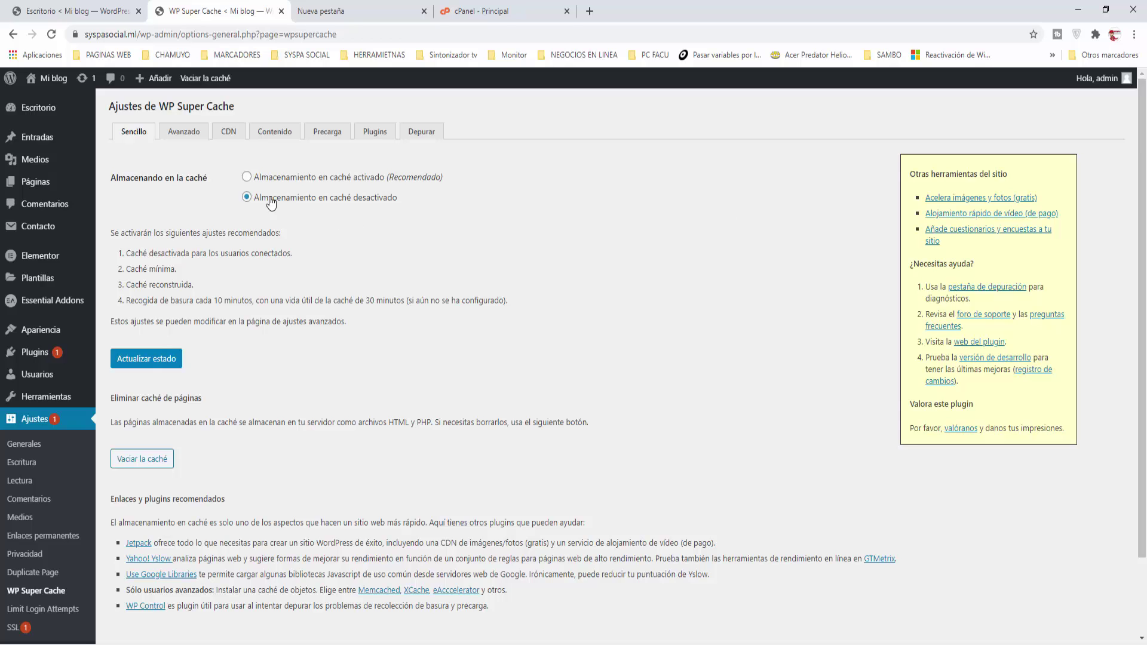
Step: Select 'Almacenamiento en caché activado (Recomendado)' and save it with Actualizar estado
{"action": "left_click", "coordinate": [247, 177]}
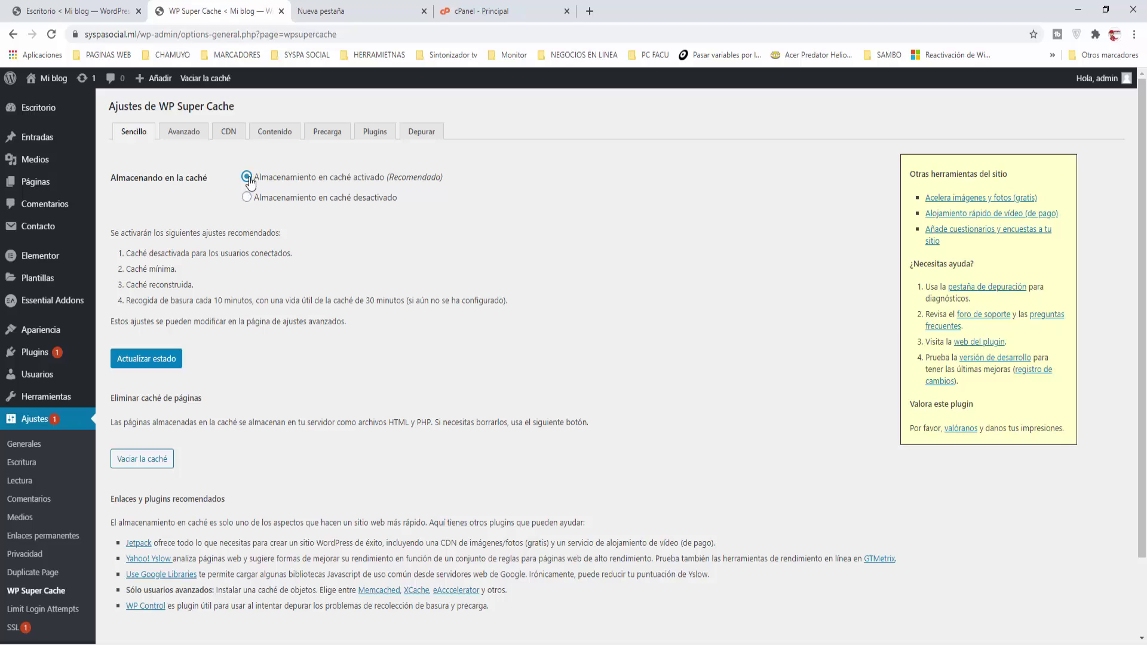
{"action": "left_click", "coordinate": [147, 359]}
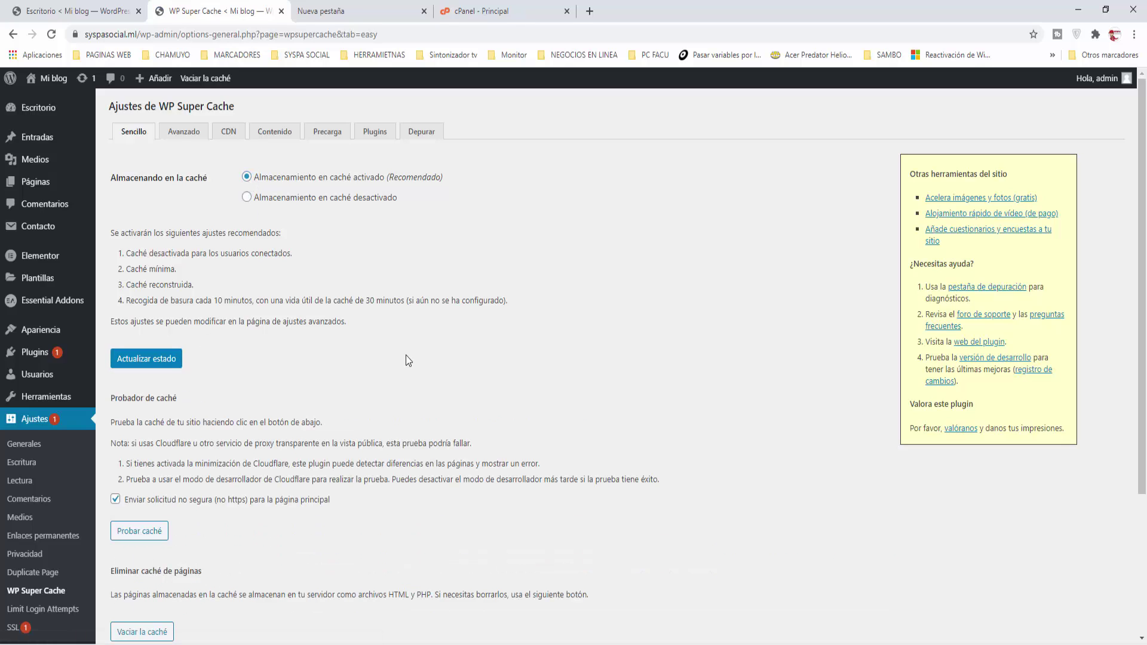
{"action": "scroll", "coordinate": [406, 355], "scroll_direction": "down", "scroll_amount": 3}
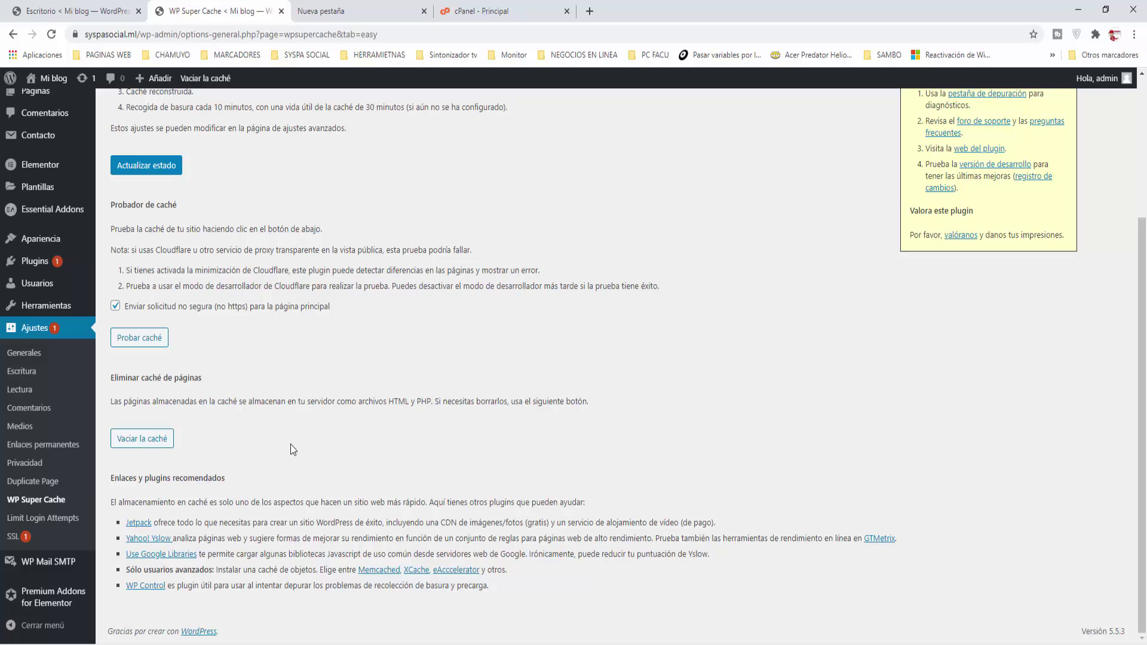
{"action": "scroll", "coordinate": [291, 449], "scroll_direction": "up", "scroll_amount": 1}
{"action": "scroll", "coordinate": [290, 449], "scroll_direction": "up", "scroll_amount": 2}
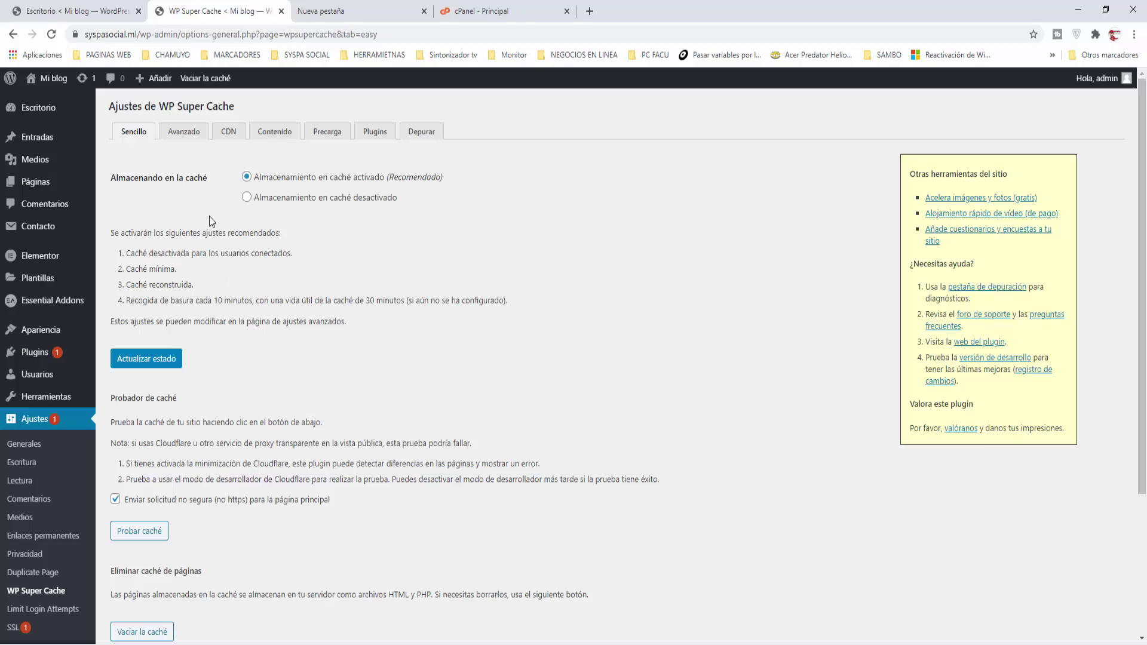
Step: Switch to the Avanzado tab and review the advanced caching options
{"action": "left_click", "coordinate": [184, 132]}
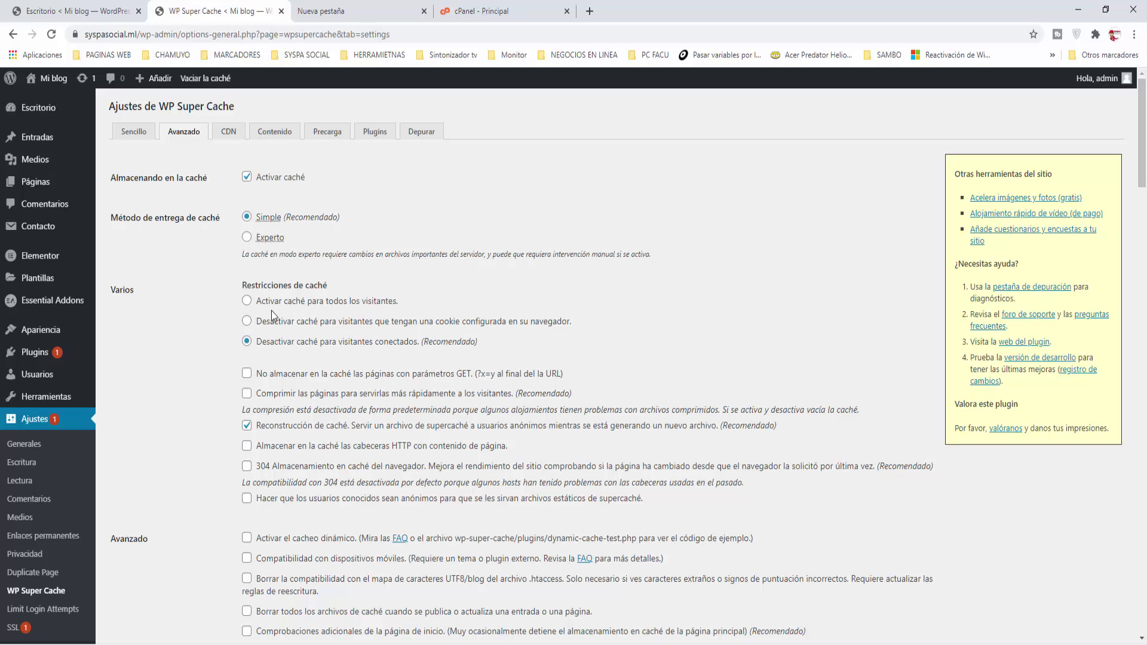
{"action": "scroll", "coordinate": [271, 313], "scroll_direction": "down", "scroll_amount": 1}
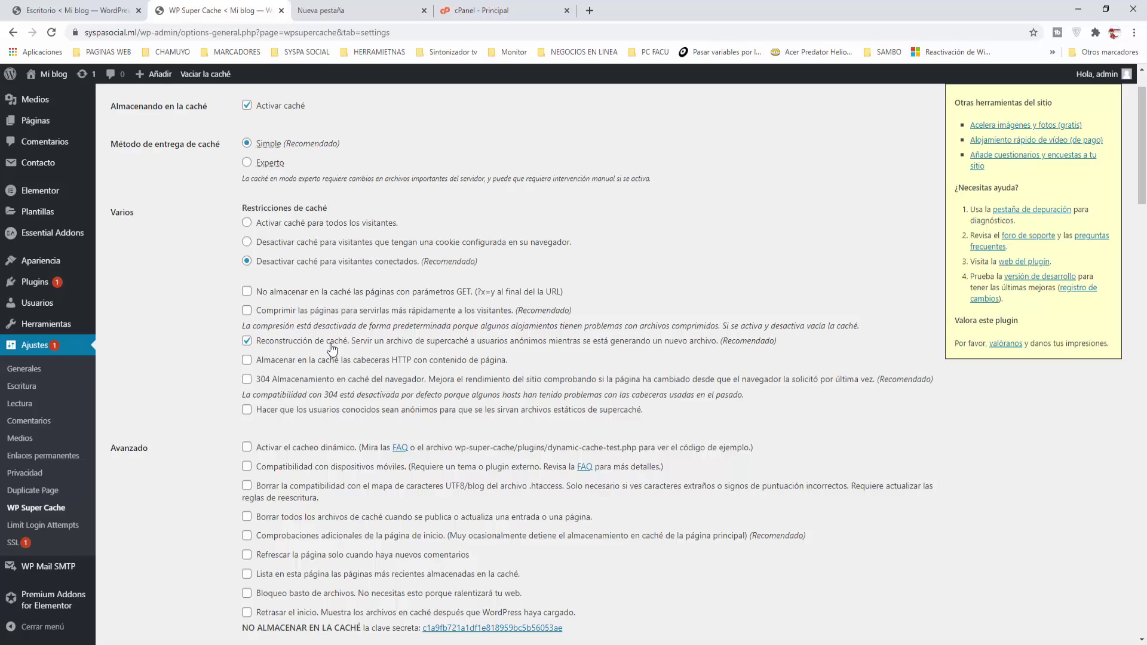
{"action": "scroll", "coordinate": [333, 348], "scroll_direction": "down", "scroll_amount": 1}
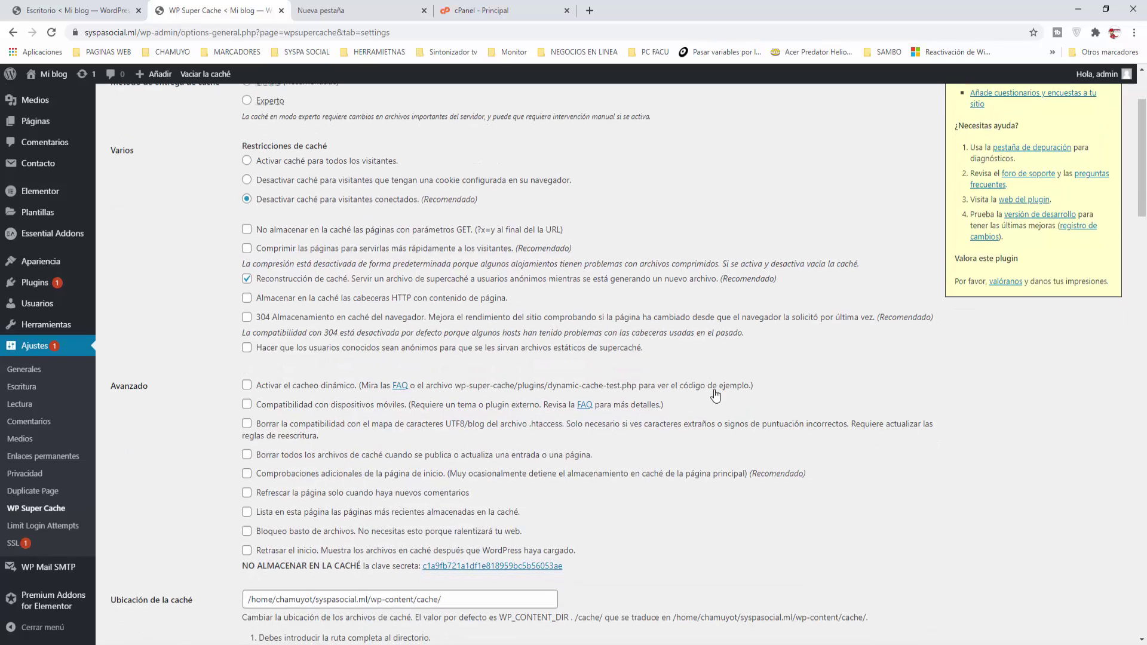
Step: Enable page compression, mobile device compatibility and clearing all cache on publish, then save
{"action": "left_click", "coordinate": [248, 249]}
{"action": "left_click", "coordinate": [246, 248]}
{"action": "left_click", "coordinate": [246, 248]}
{"action": "left_click", "coordinate": [246, 407]}
{"action": "left_click", "coordinate": [246, 456]}
{"action": "scroll", "coordinate": [382, 501], "scroll_direction": "down", "scroll_amount": 1}
{"action": "scroll", "coordinate": [383, 501], "scroll_direction": "down", "scroll_amount": 1}
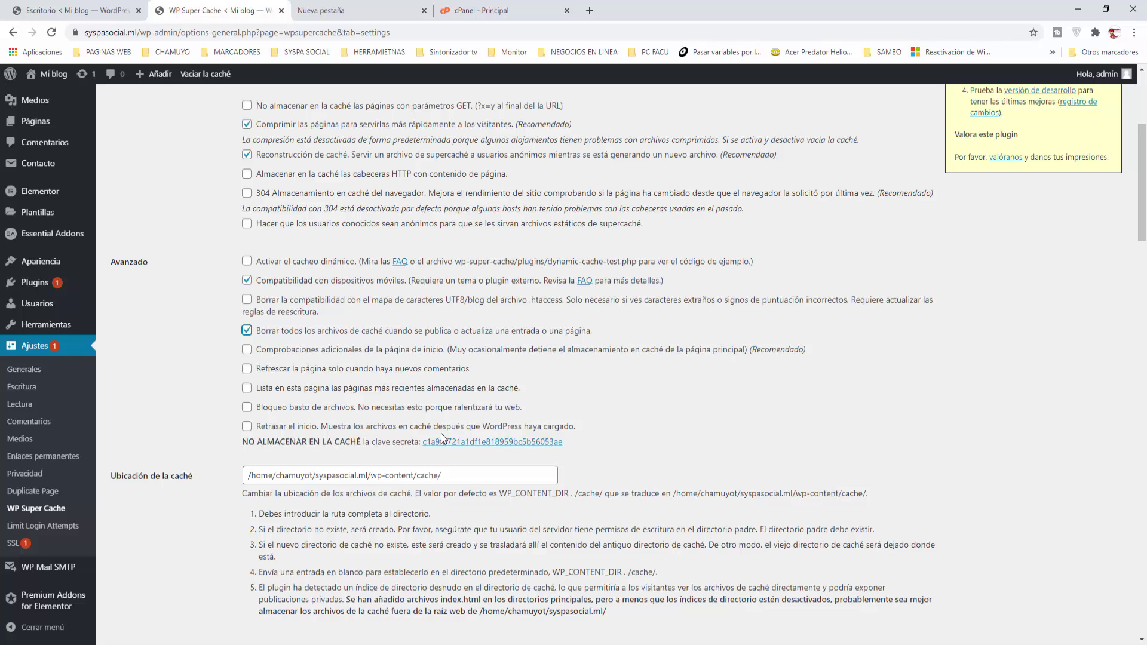
{"action": "scroll", "coordinate": [421, 438], "scroll_direction": "down", "scroll_amount": 3}
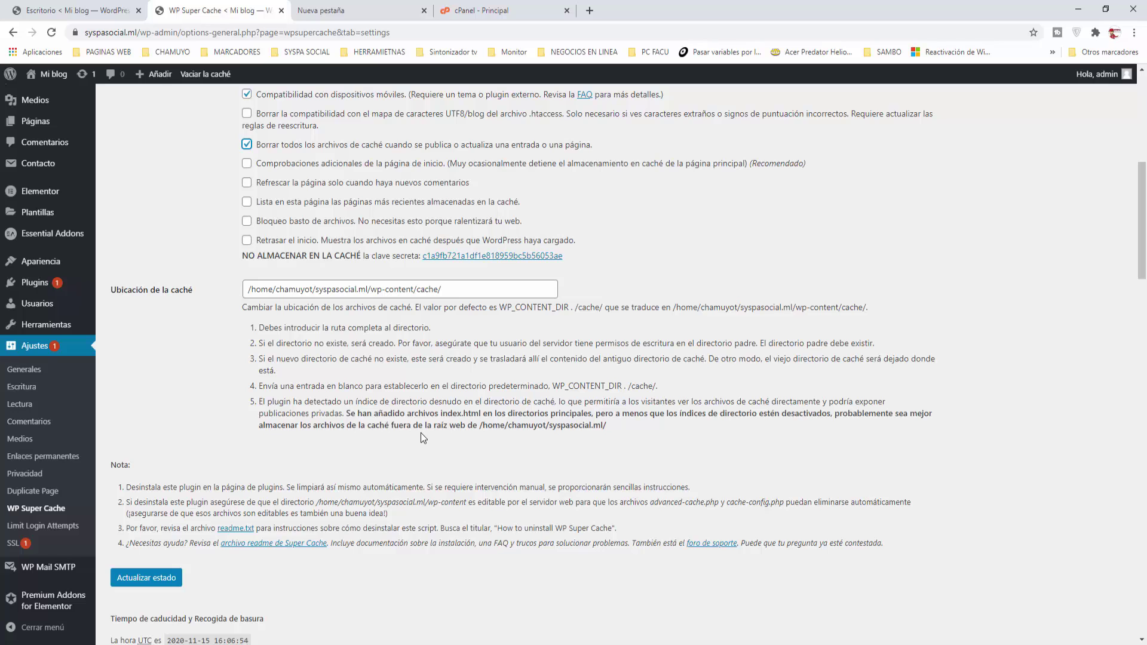
{"action": "scroll", "coordinate": [420, 433], "scroll_direction": "down", "scroll_amount": 3}
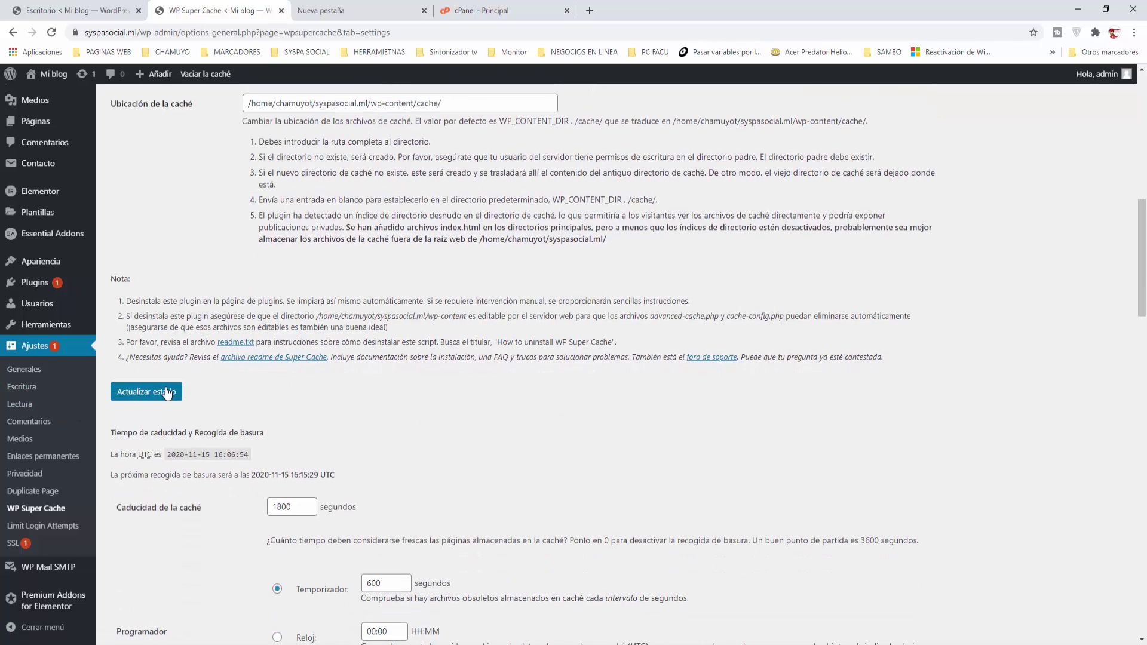
{"action": "left_click", "coordinate": [142, 394]}
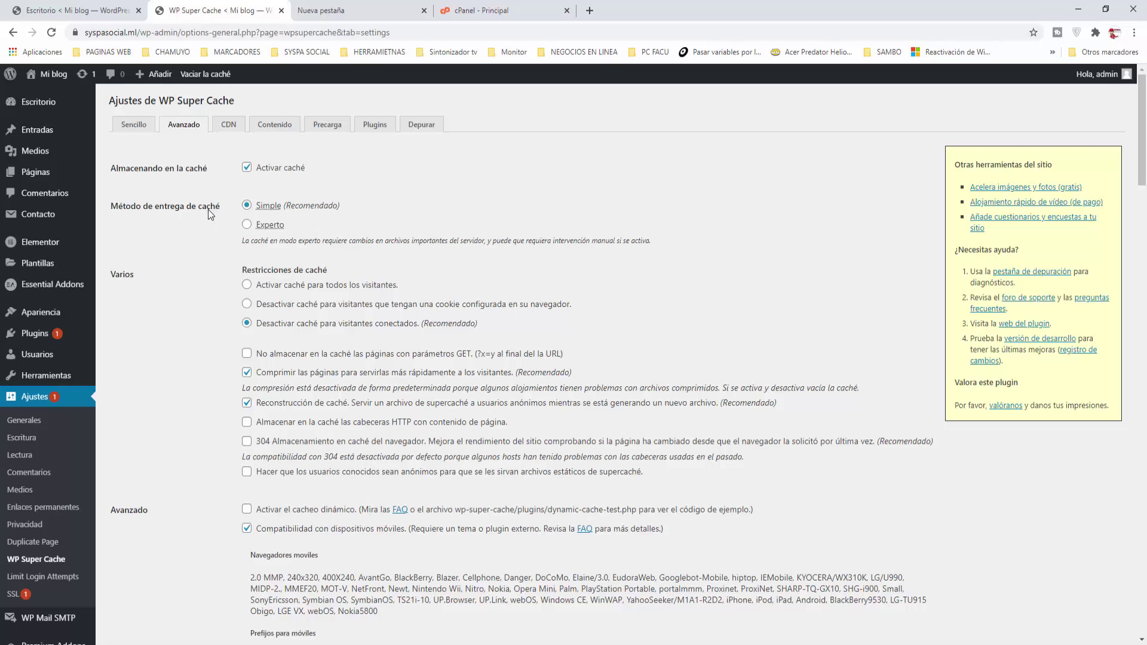
{"action": "scroll", "coordinate": [436, 303], "scroll_direction": "down", "scroll_amount": 4}
{"action": "scroll", "coordinate": [437, 307], "scroll_direction": "down", "scroll_amount": 14}
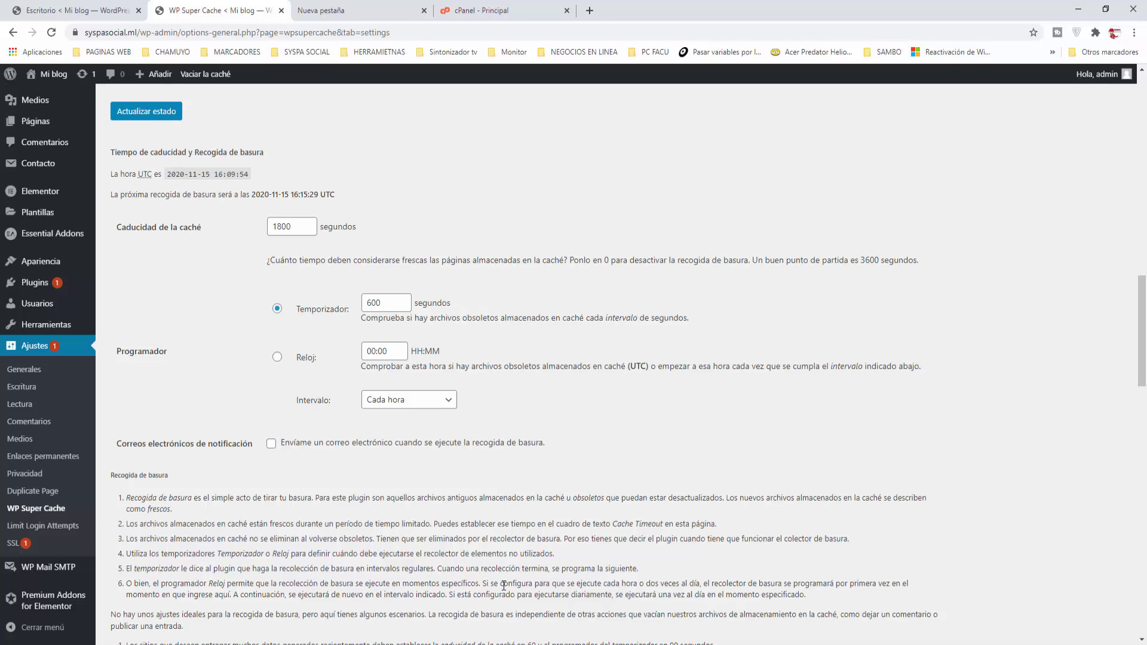
{"action": "scroll", "coordinate": [505, 584], "scroll_direction": "down", "scroll_amount": 3}
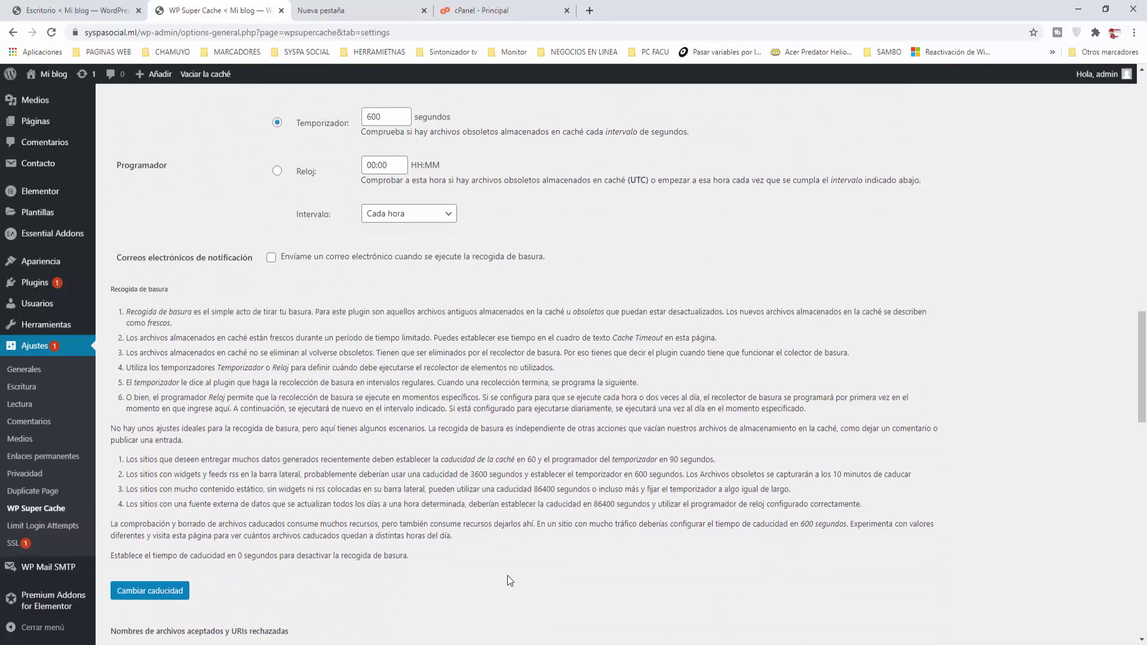
{"action": "scroll", "coordinate": [512, 575], "scroll_direction": "up", "scroll_amount": 6}
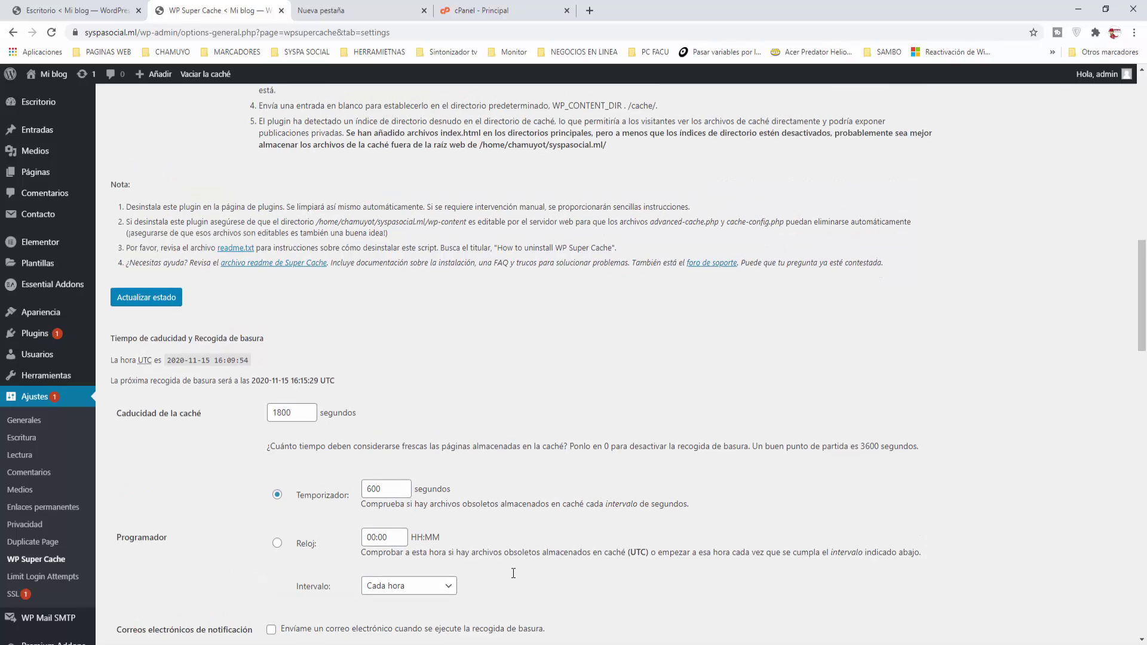
{"action": "scroll", "coordinate": [513, 573], "scroll_direction": "down", "scroll_amount": 6}
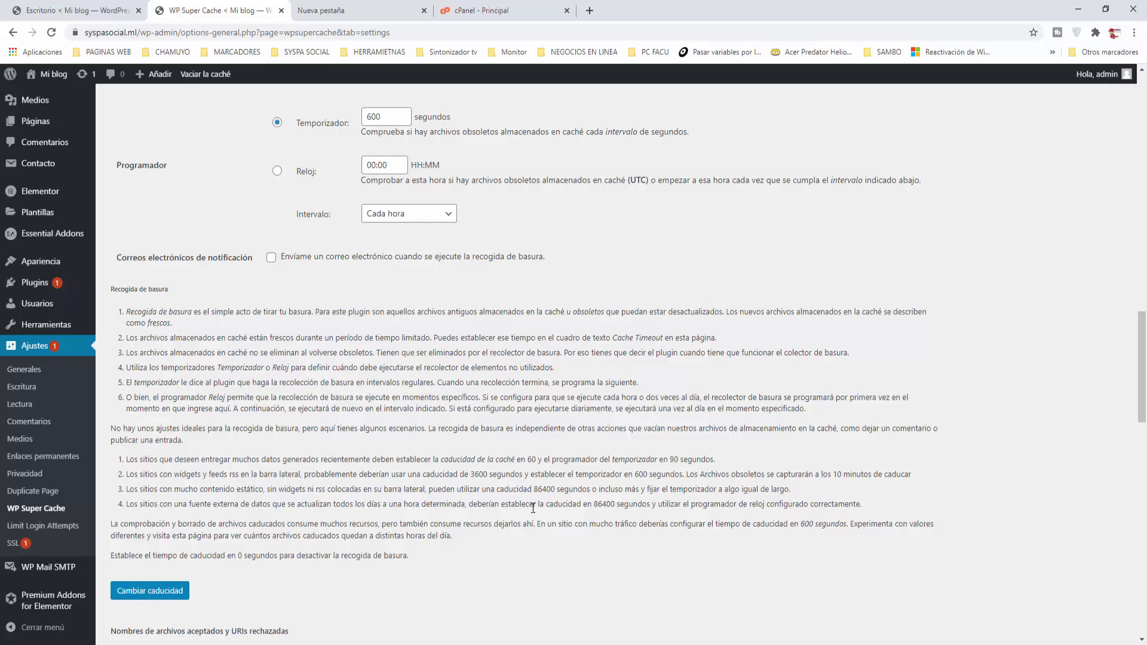
{"action": "scroll", "coordinate": [403, 515], "scroll_direction": "down", "scroll_amount": 6}
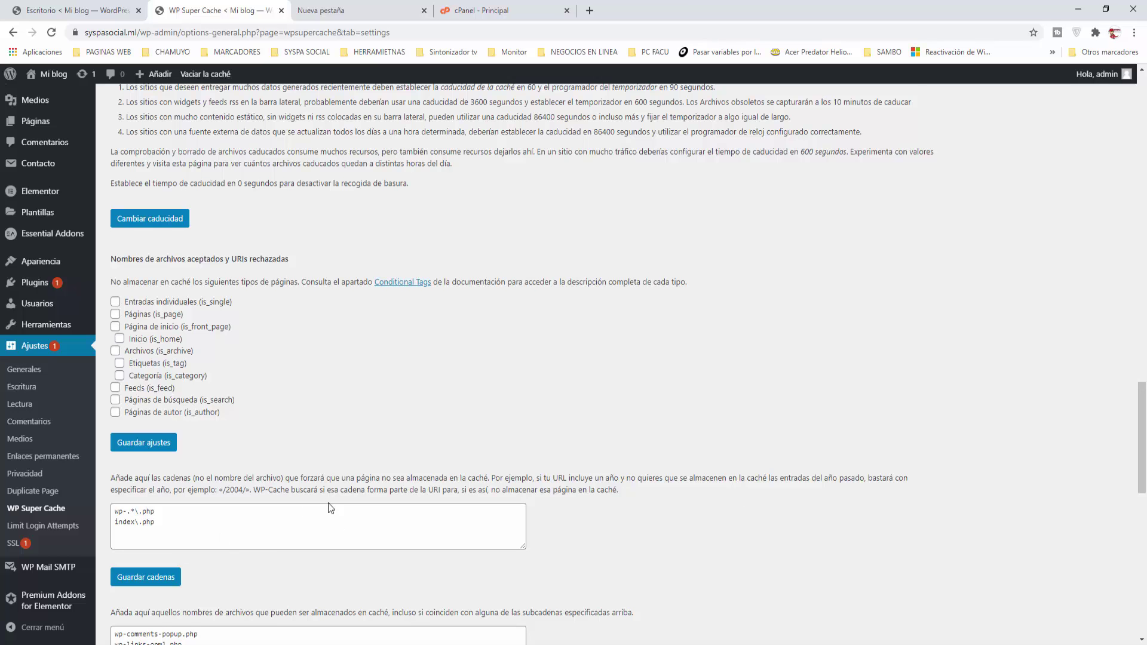
{"action": "scroll", "coordinate": [329, 505], "scroll_direction": "down", "scroll_amount": 4}
{"action": "scroll", "coordinate": [335, 299], "scroll_direction": "down", "scroll_amount": 2}
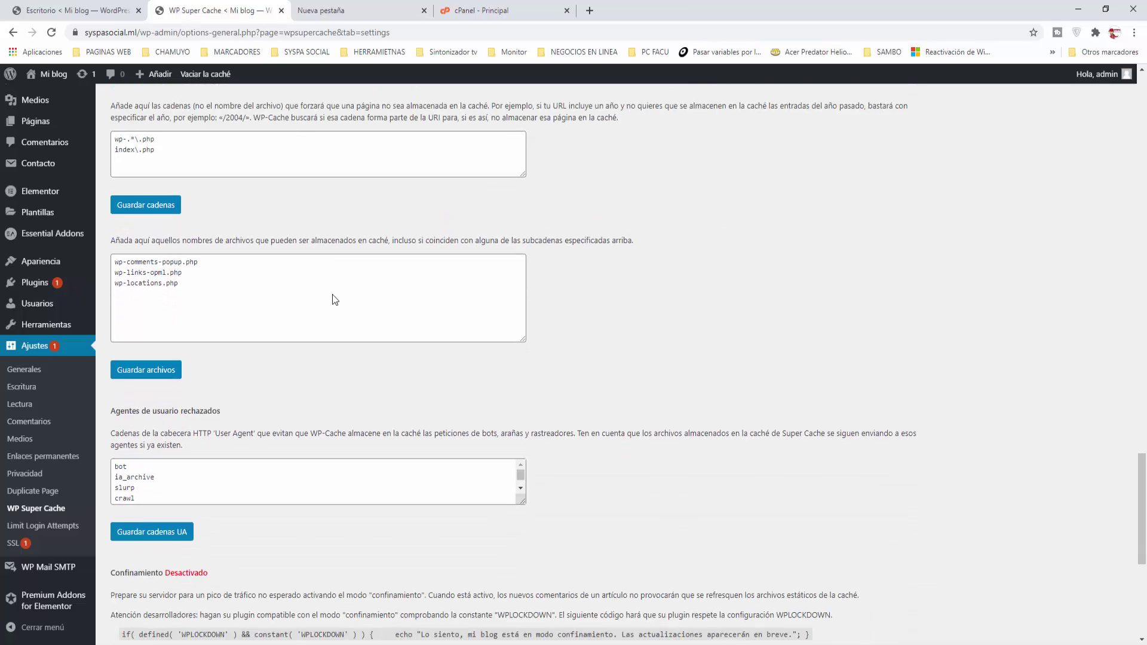
{"action": "scroll", "coordinate": [333, 299], "scroll_direction": "down", "scroll_amount": 1}
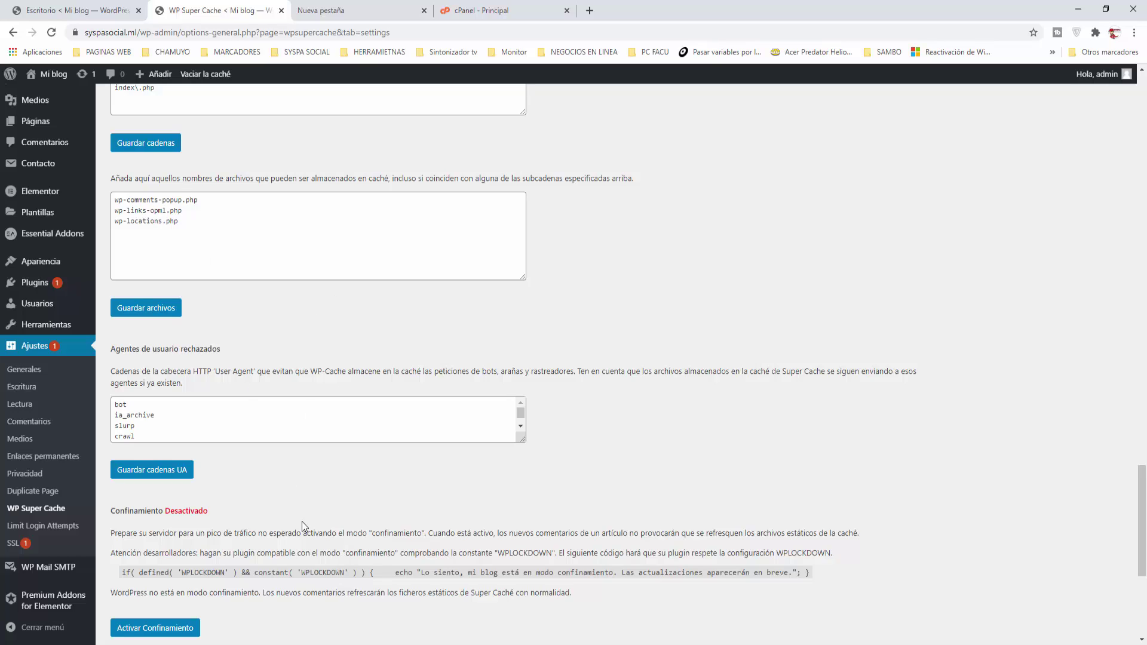
{"action": "scroll", "coordinate": [309, 517], "scroll_direction": "down", "scroll_amount": 2}
{"action": "scroll", "coordinate": [327, 511], "scroll_direction": "down", "scroll_amount": 3}
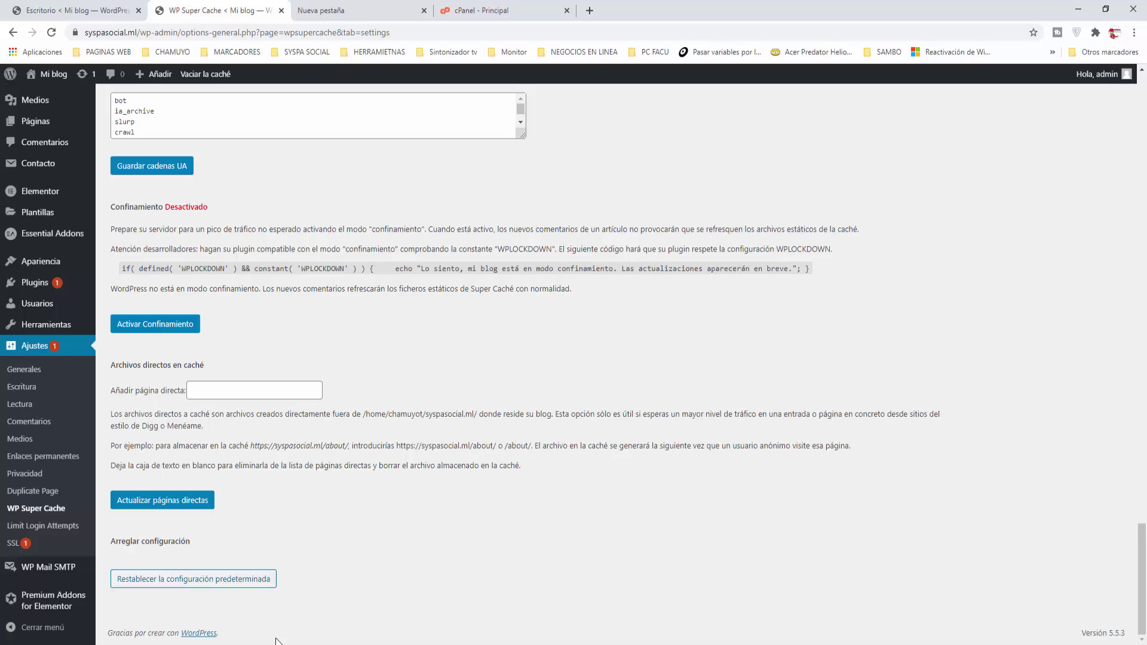
{"action": "scroll", "coordinate": [537, 566], "scroll_direction": "up", "scroll_amount": 15}
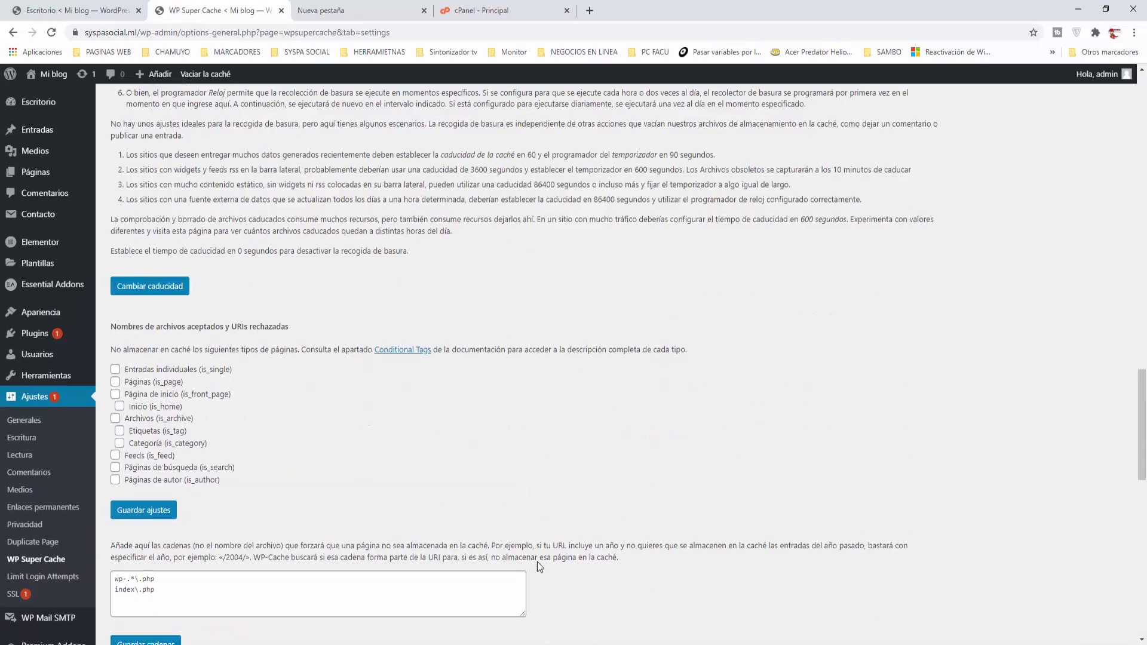
Step: Return to the top of the settings and open the Contenido tab
{"action": "scroll", "coordinate": [539, 566], "scroll_direction": "up", "scroll_amount": 20}
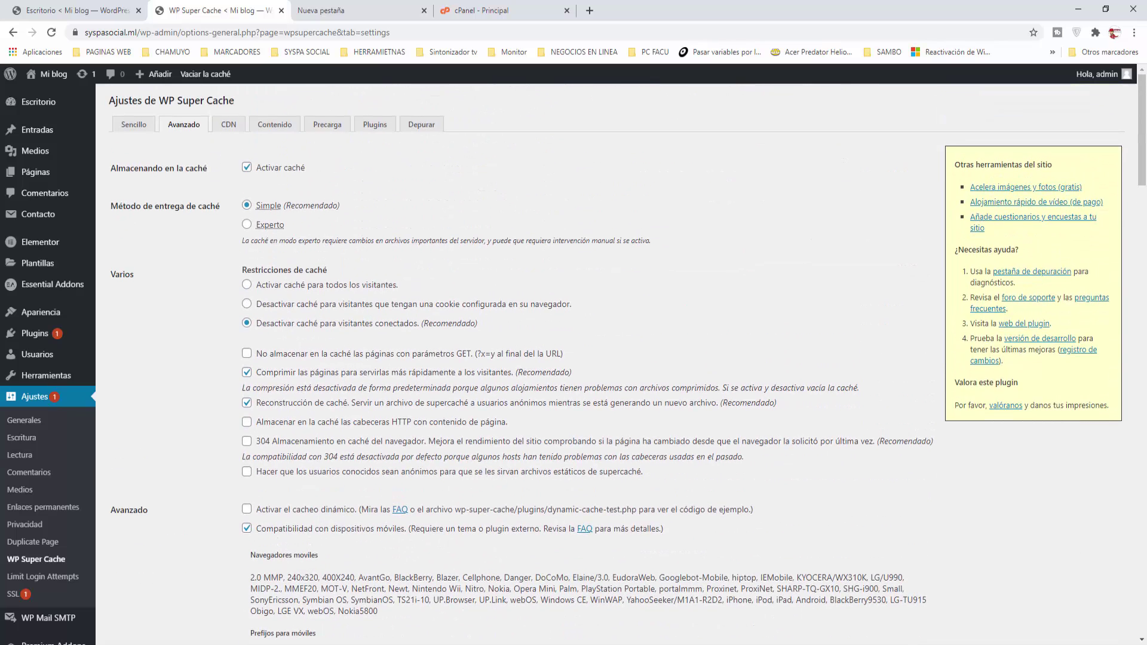
{"action": "left_click", "coordinate": [275, 126]}
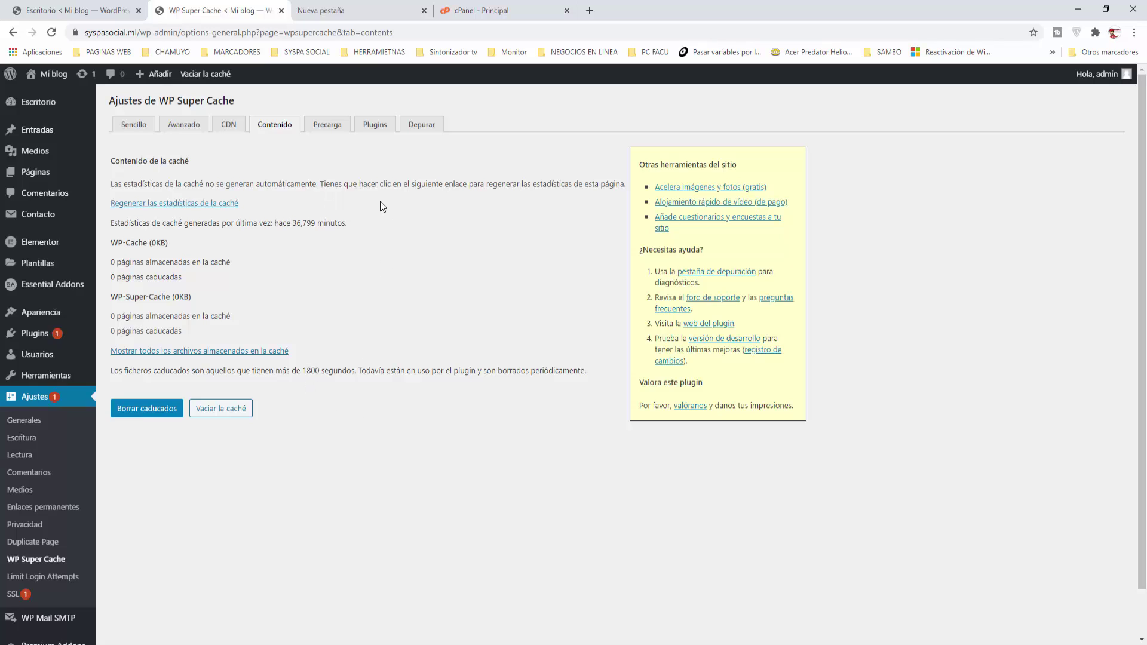
Step: Empty the cache via the admin bar and Vaciar la caché button, then delete expired files
{"action": "left_click", "coordinate": [206, 74]}
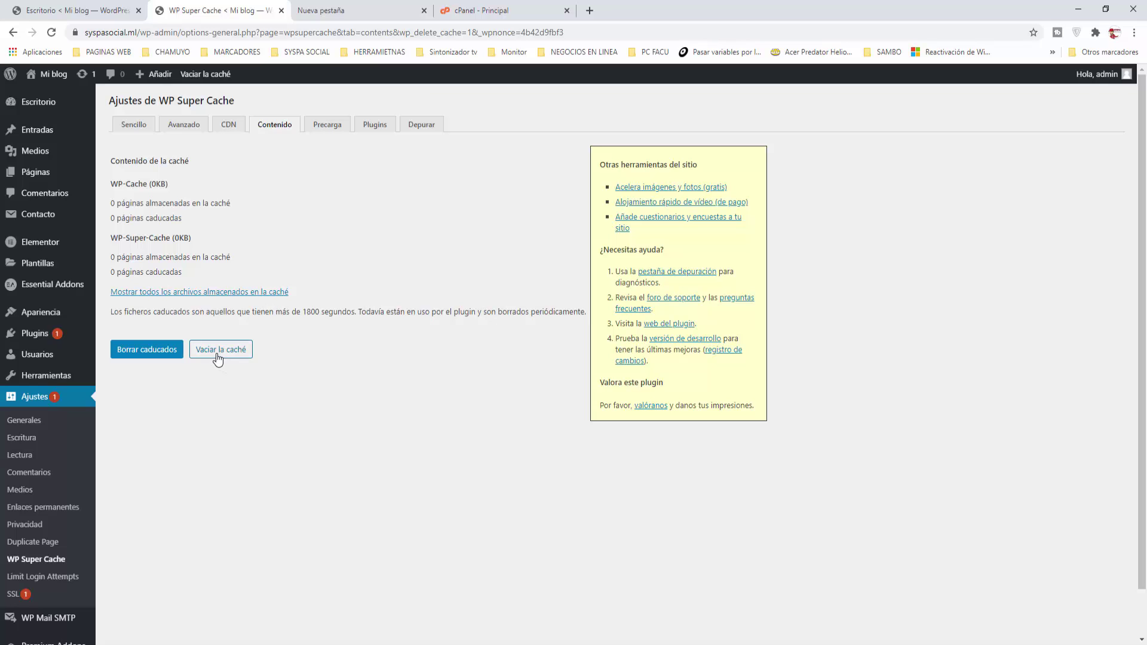
{"action": "left_click", "coordinate": [218, 355]}
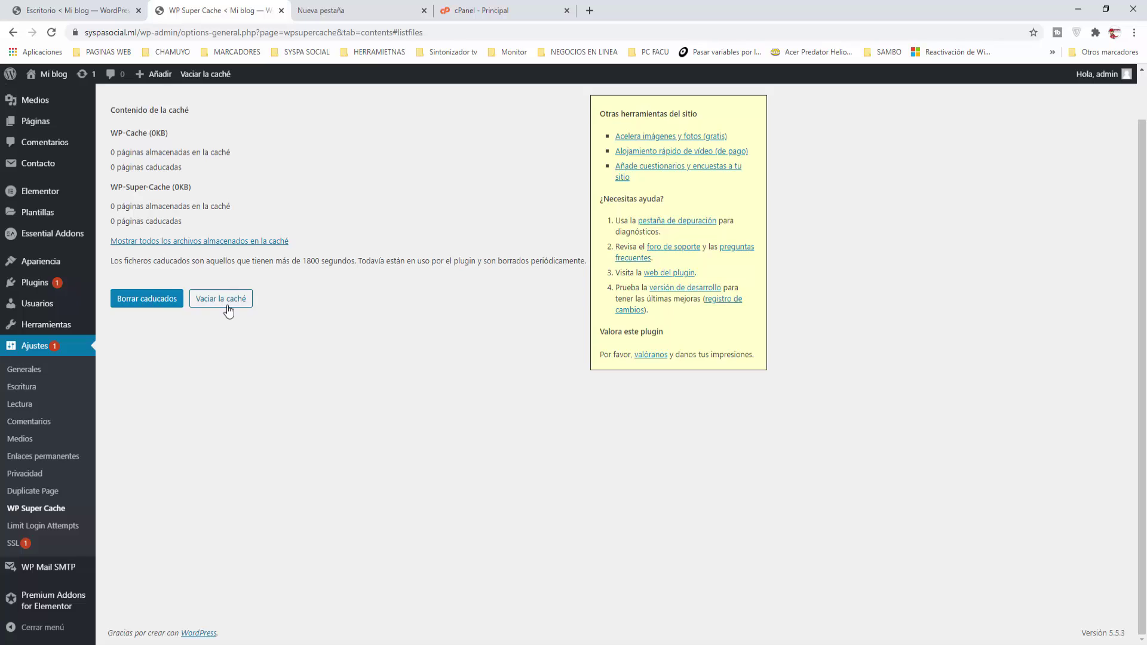
{"action": "left_click", "coordinate": [151, 306]}
Step: Close the WP Super Cache tab and switch to the Nueva pestaña tab
{"action": "left_click", "coordinate": [281, 11]}
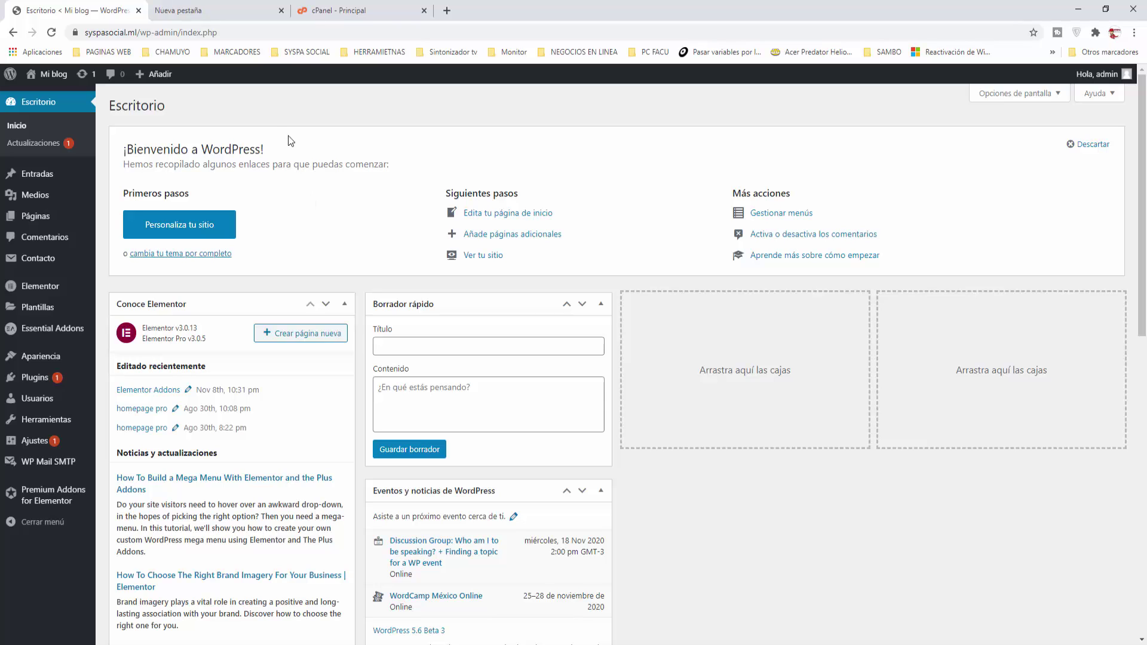
{"action": "left_click", "coordinate": [222, 12]}
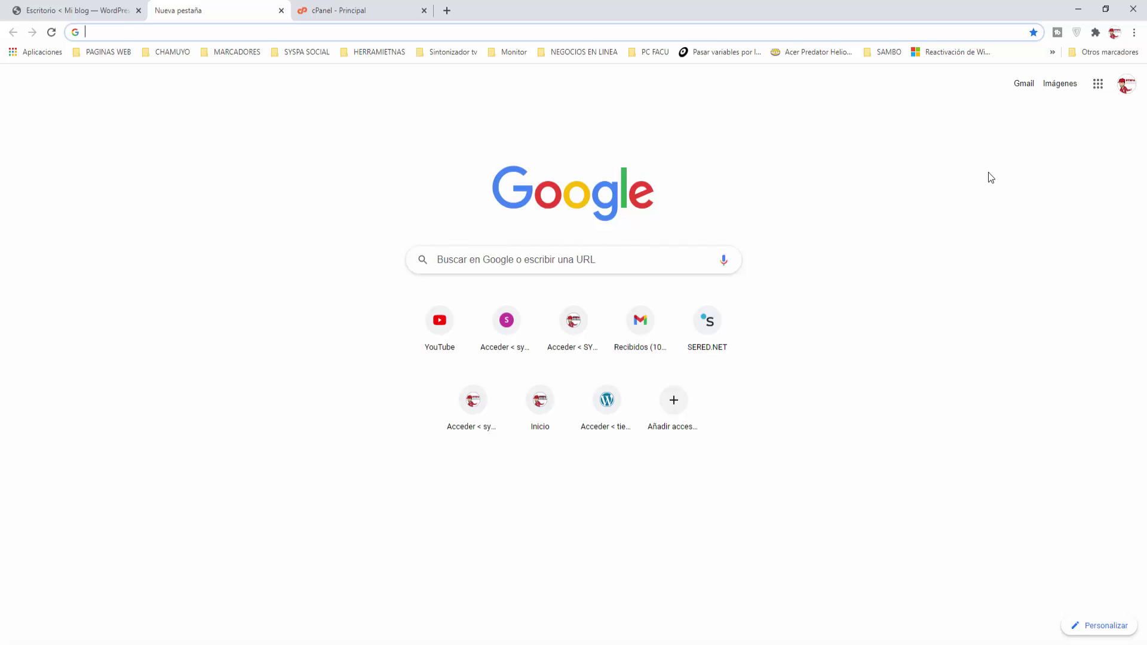
Step: Go to Chrome's Configuración and open Configuración de sitios web under Privacidad y seguridad
{"action": "left_click", "coordinate": [1134, 33]}
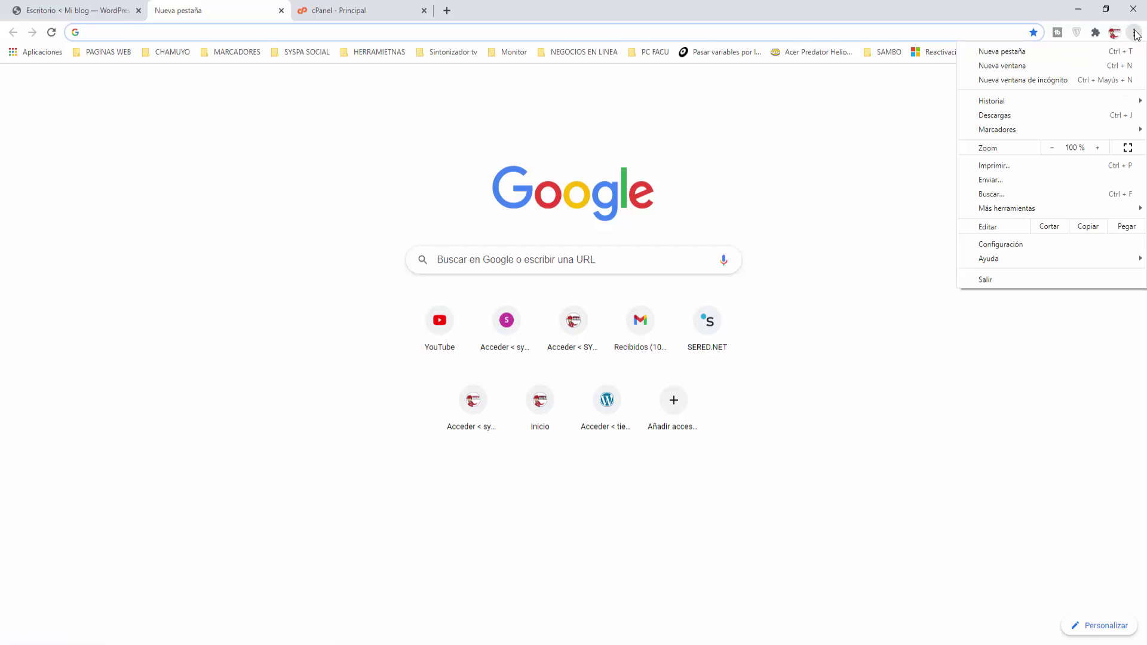
{"action": "left_click", "coordinate": [1025, 244]}
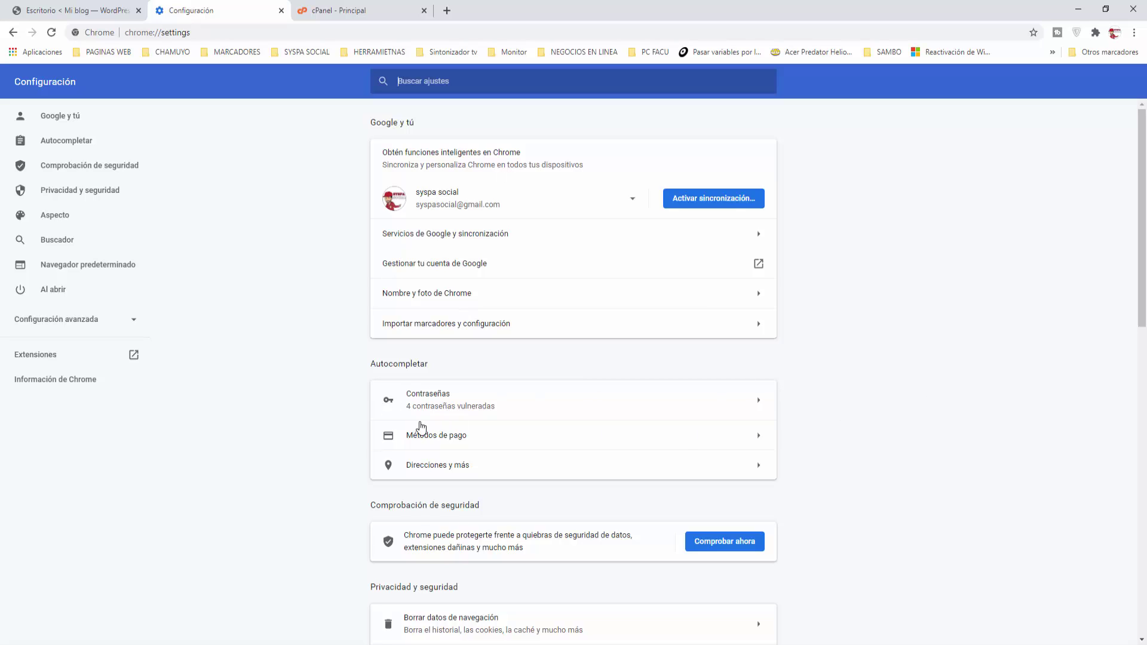
{"action": "scroll", "coordinate": [422, 427], "scroll_direction": "down", "scroll_amount": 4}
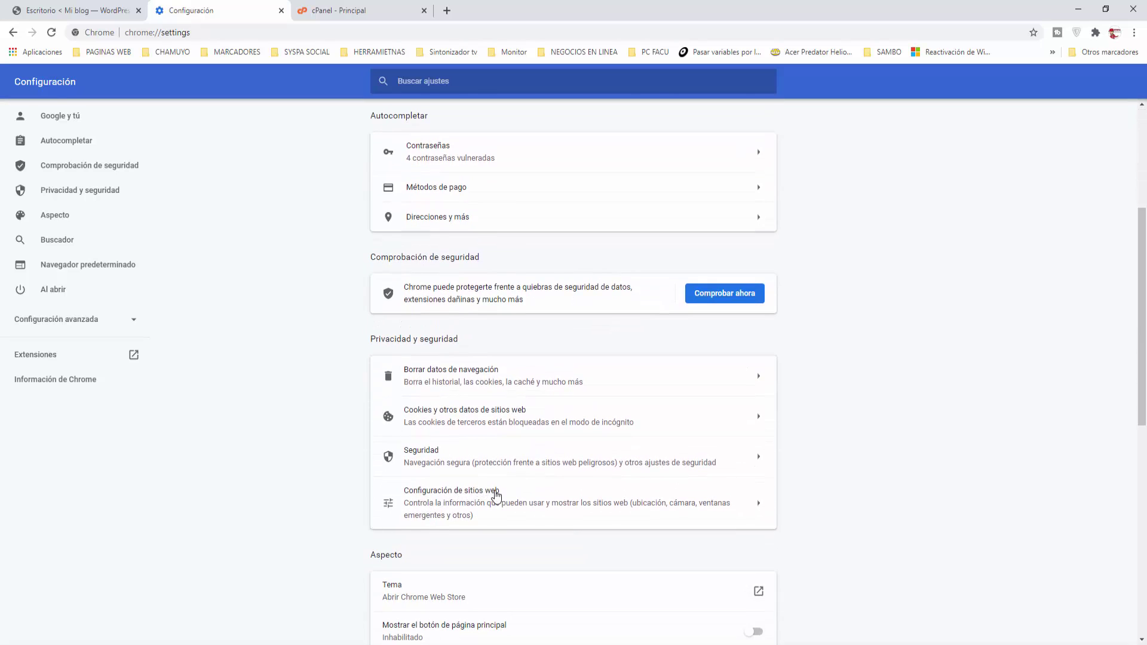
{"action": "left_click", "coordinate": [496, 495]}
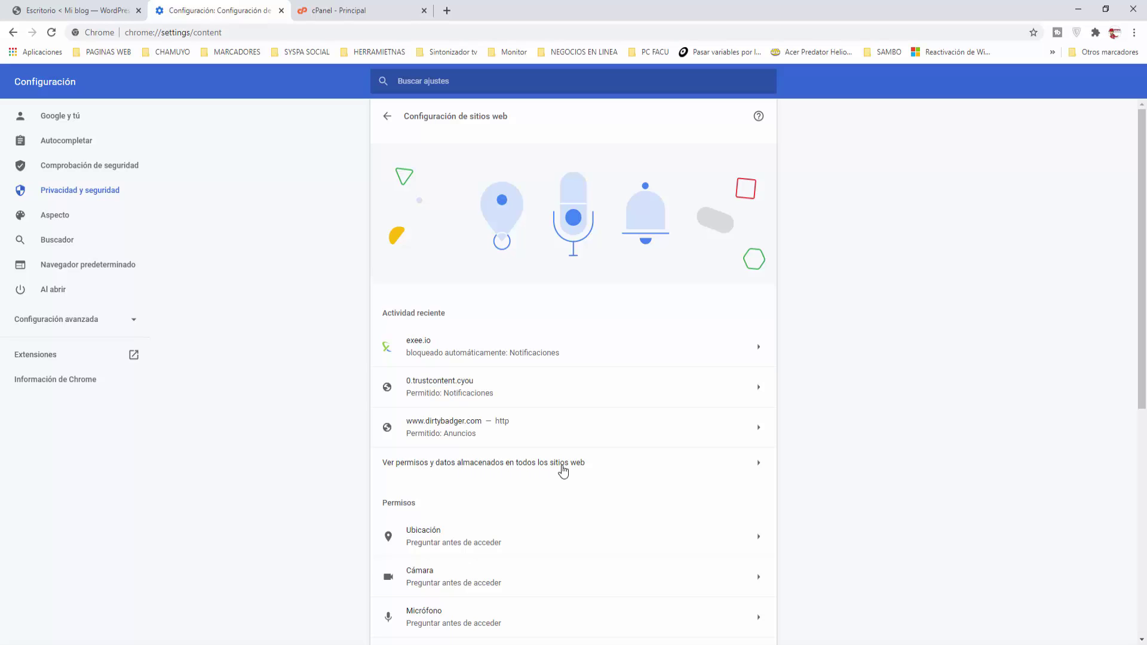
Step: Open the all-sites stored data list (285 MB total) and inspect youtube.com's entry without clearing anything
{"action": "left_click", "coordinate": [579, 469]}
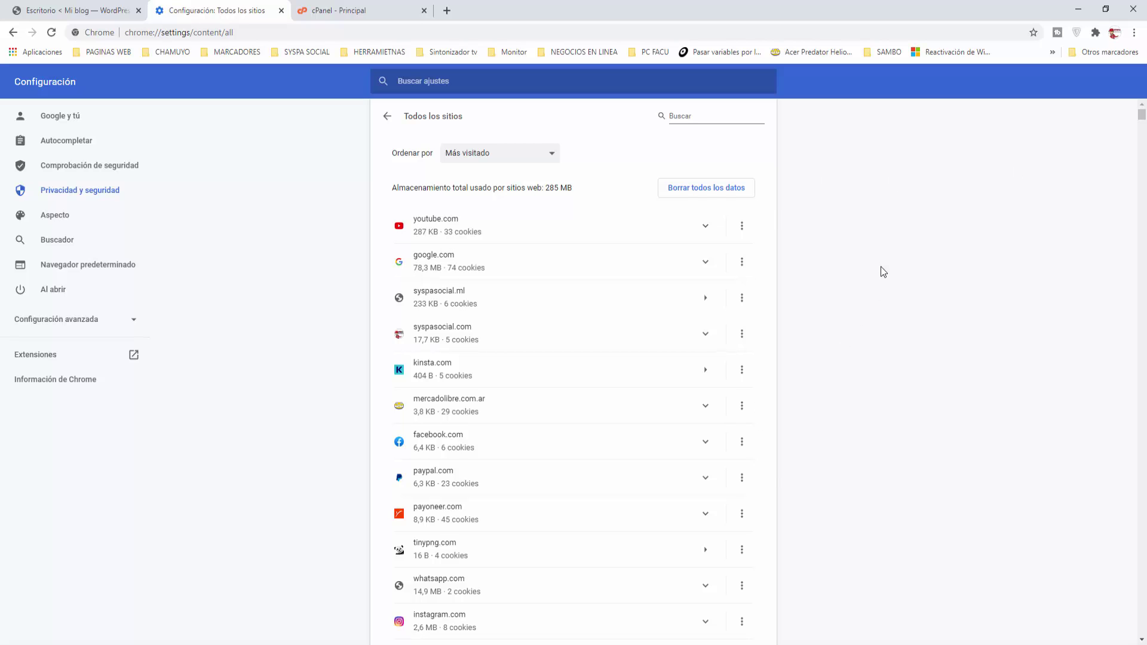
{"action": "scroll", "coordinate": [881, 266], "scroll_direction": "down", "scroll_amount": 2}
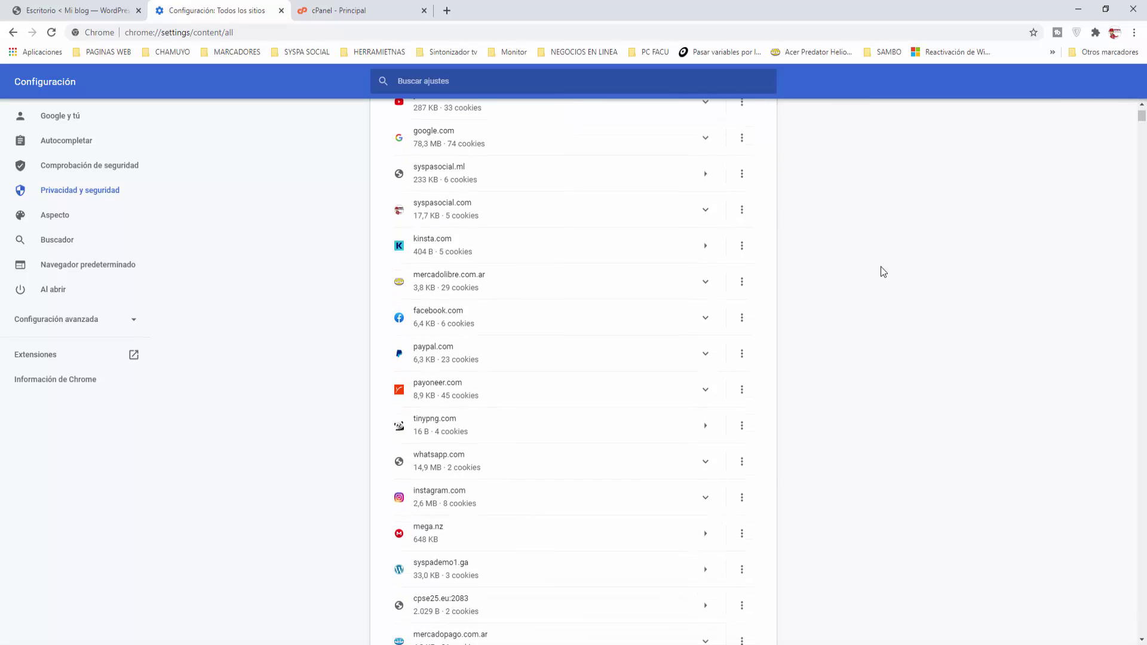
{"action": "scroll", "coordinate": [881, 266], "scroll_direction": "up", "scroll_amount": 2}
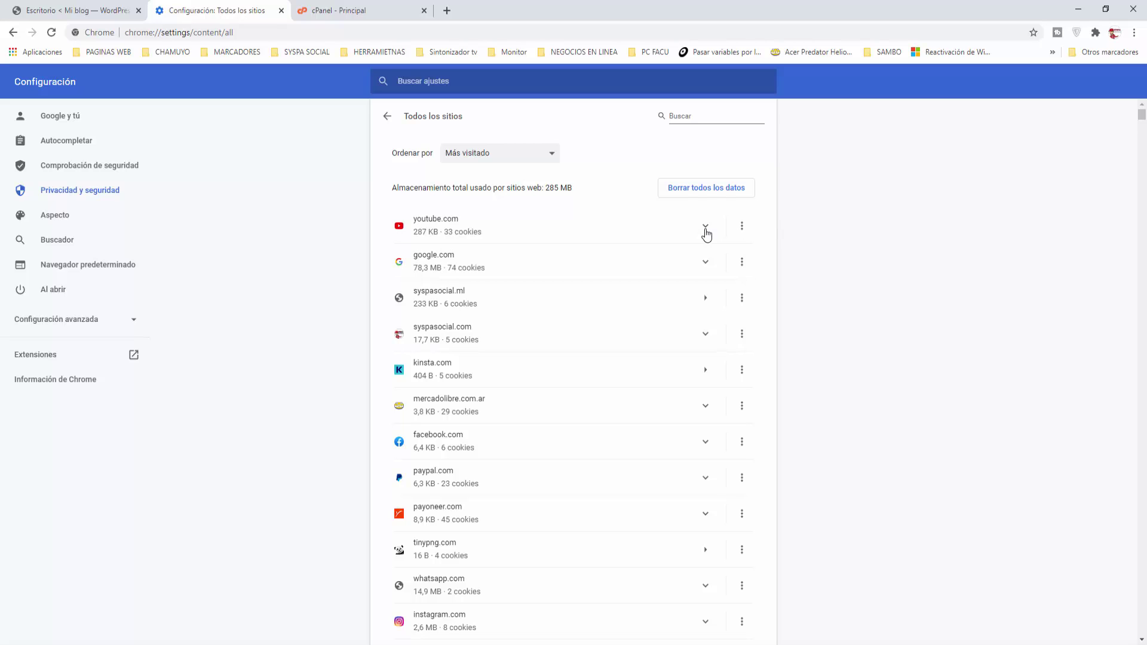
{"action": "left_click", "coordinate": [706, 227]}
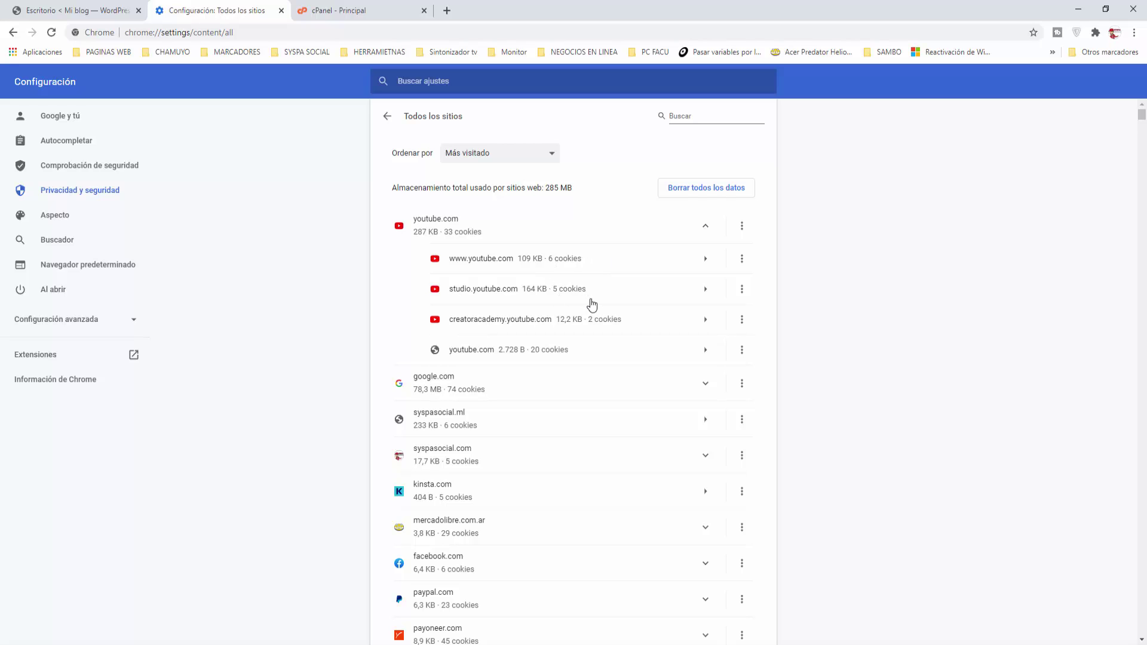
{"action": "left_click", "coordinate": [741, 227]}
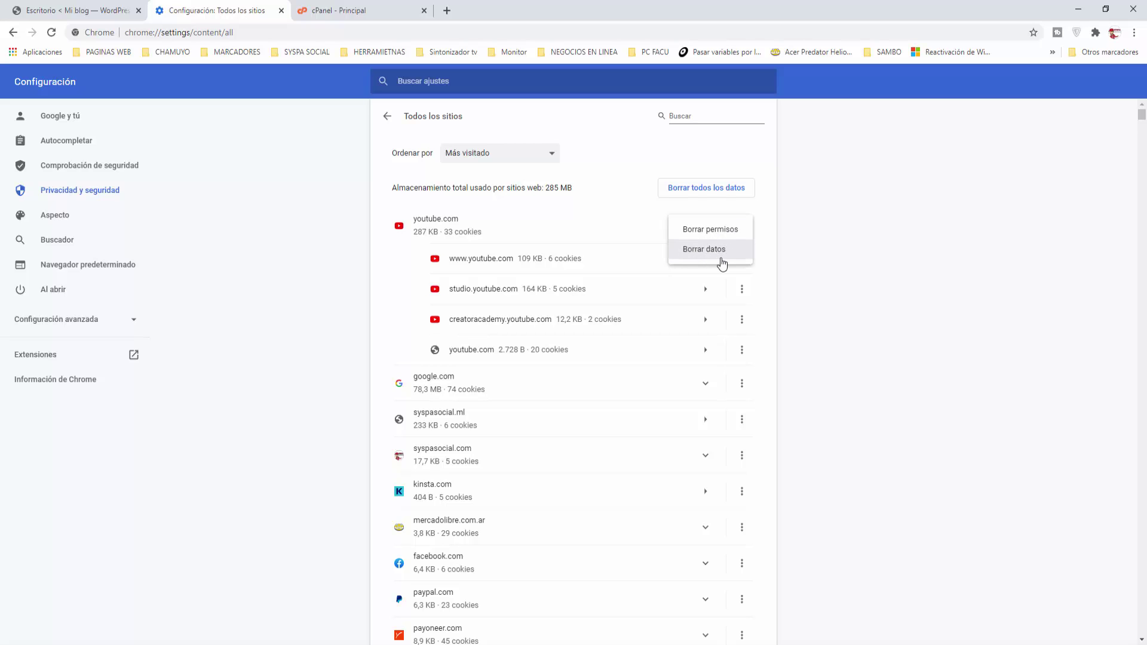
{"action": "left_click", "coordinate": [823, 254]}
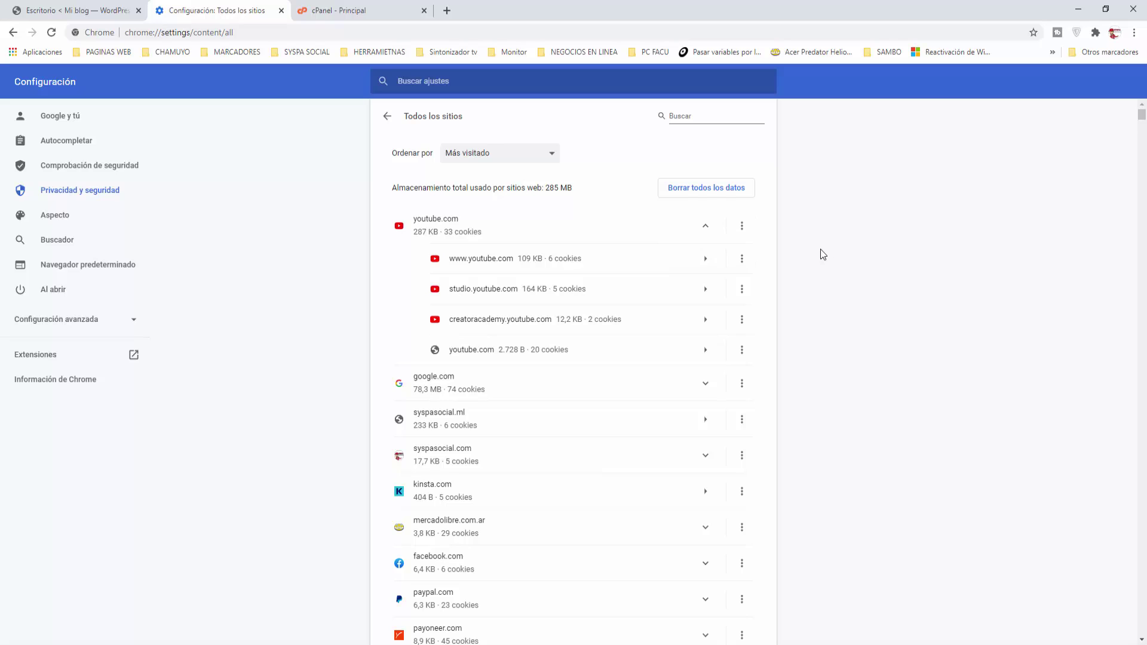
{"action": "left_click", "coordinate": [708, 231]}
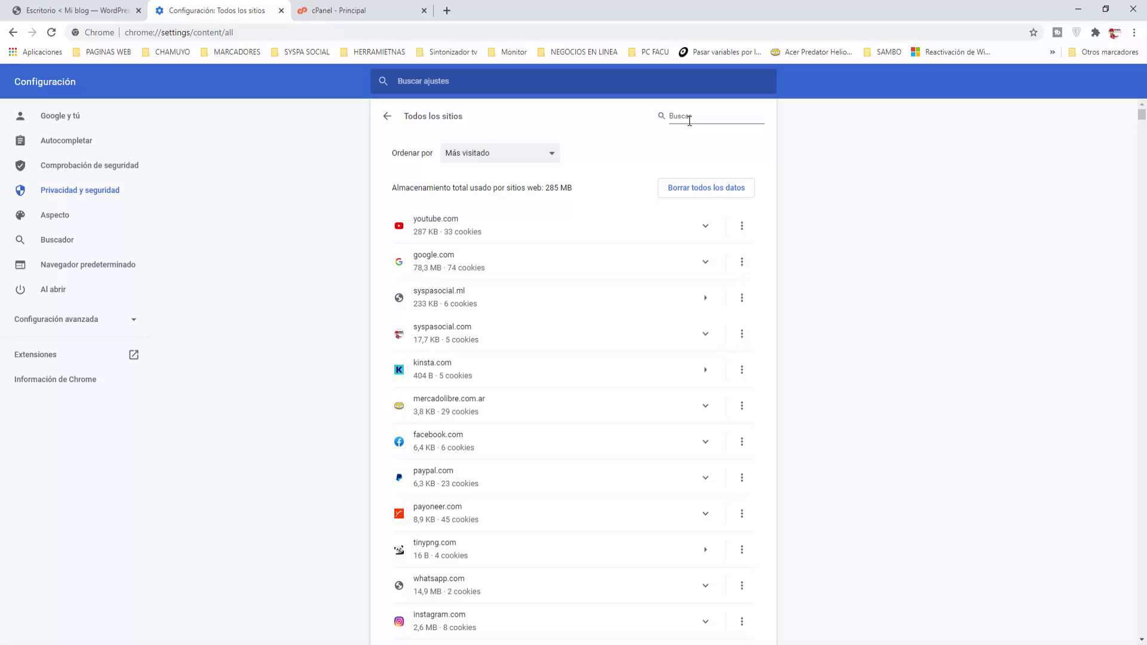
Step: Search the site list for syspasocial.ml and delete all its stored data and cookies
{"action": "left_click", "coordinate": [689, 122]}
{"action": "type", "text": "syspasocia"}
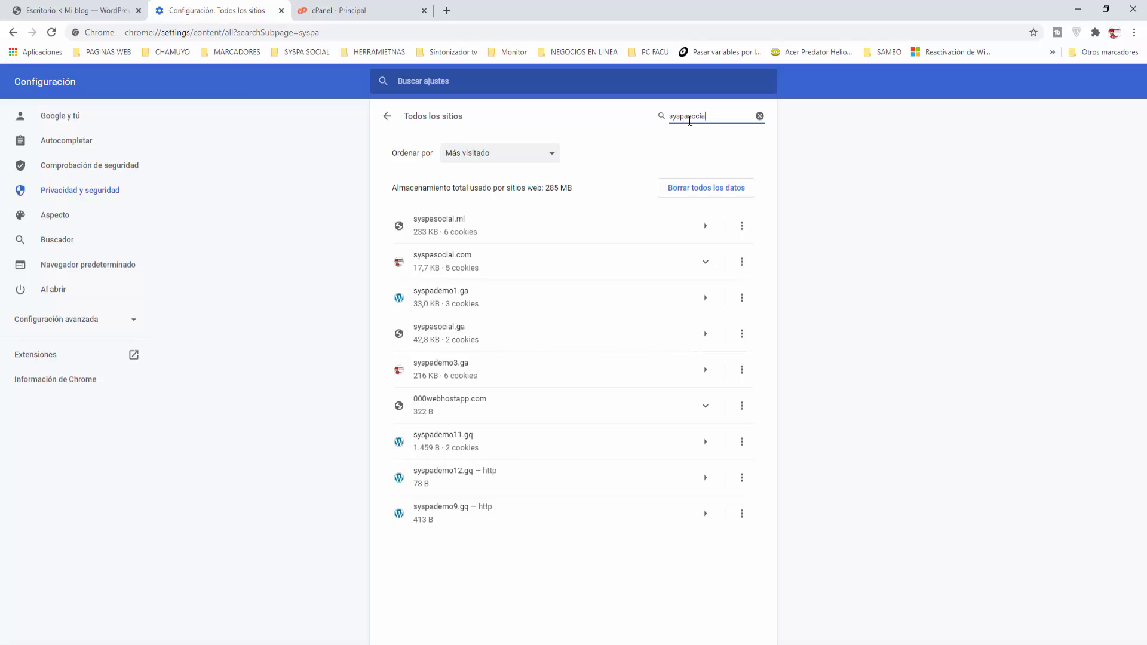
{"action": "type", "text": "l.ml"}
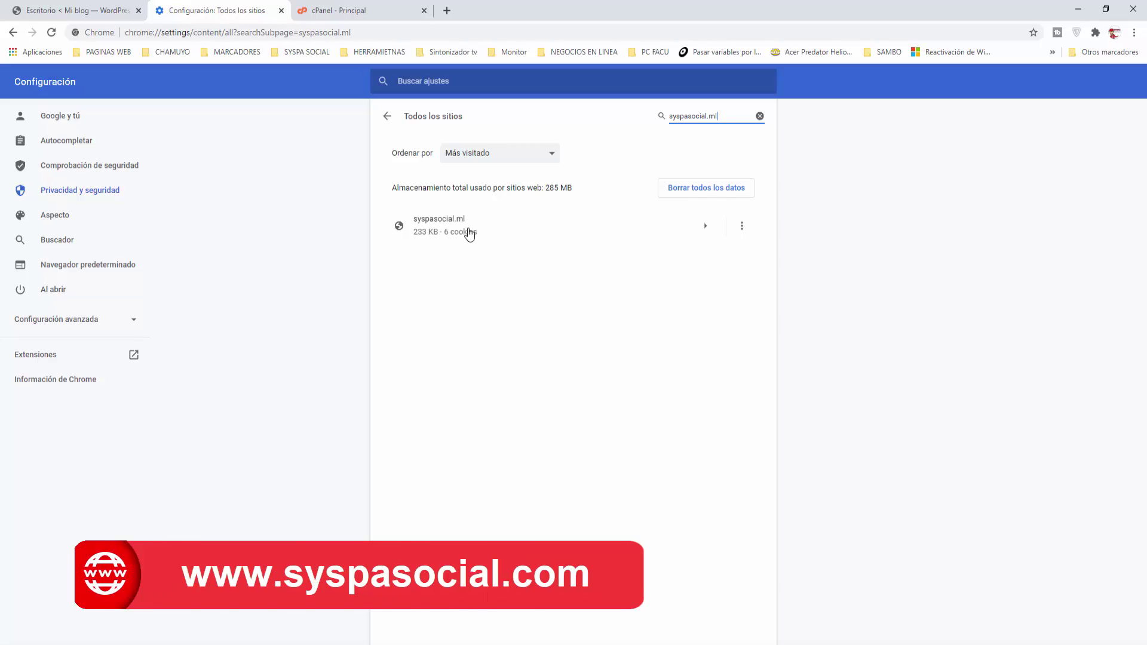
{"action": "left_click", "coordinate": [742, 227]}
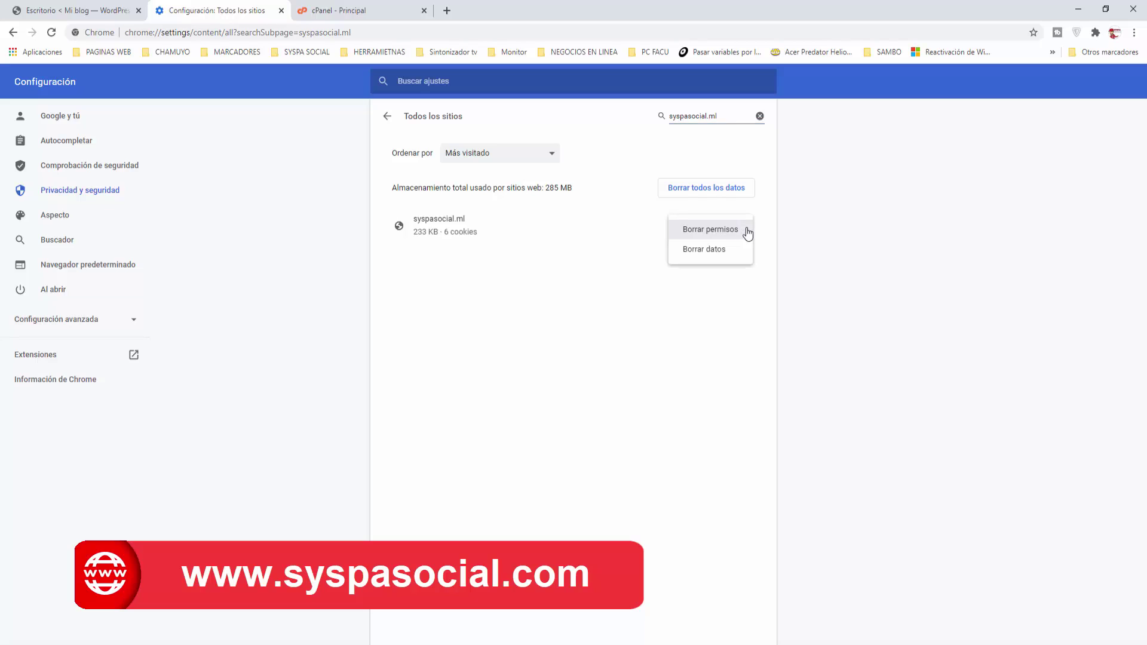
{"action": "left_click", "coordinate": [695, 254]}
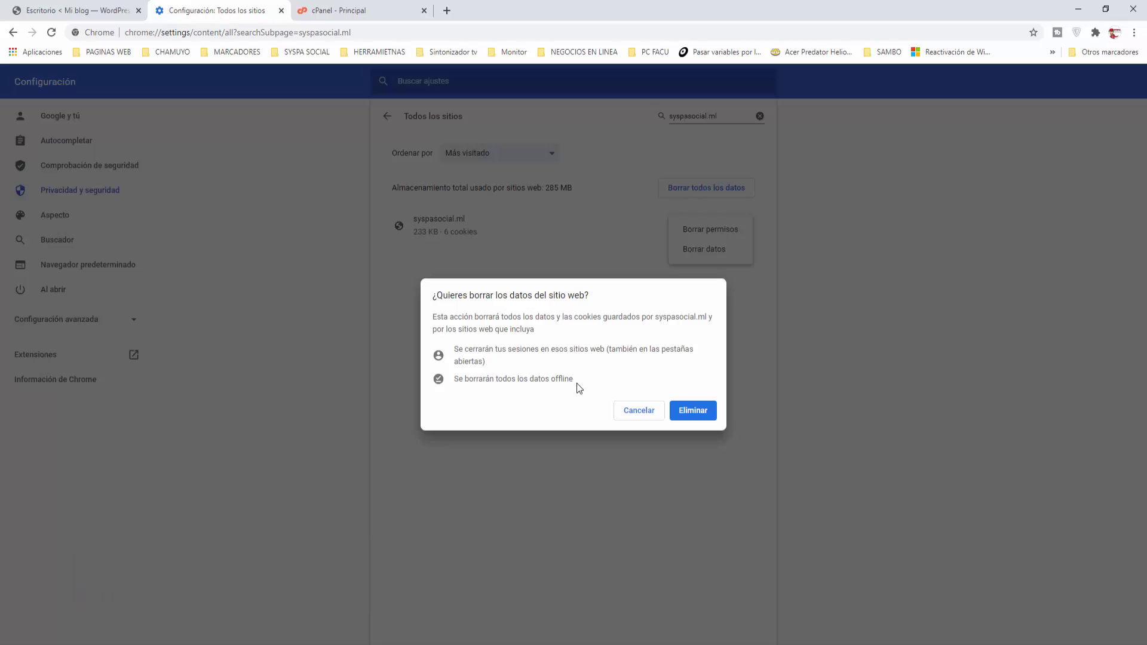
{"action": "left_click_drag", "start_coordinate": [550, 380], "coordinate": [583, 384]}
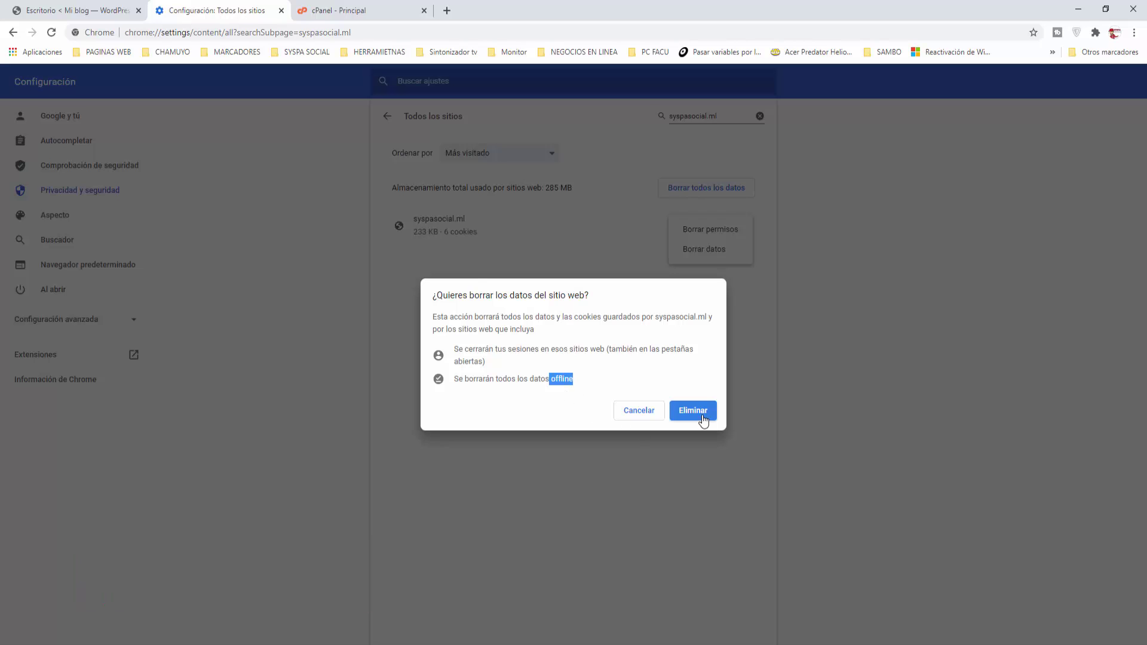
{"action": "left_click", "coordinate": [681, 412]}
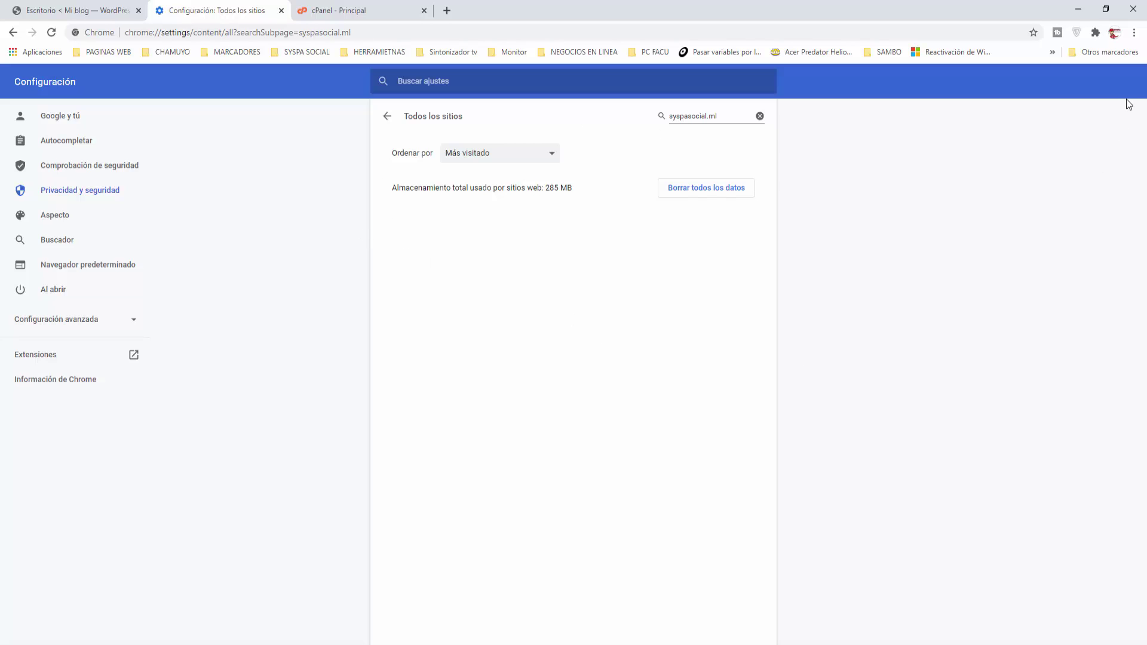
Step: Open Borrar datos de navegación from the Chrome menu's Más herramientas submenu
{"action": "left_click", "coordinate": [1134, 34]}
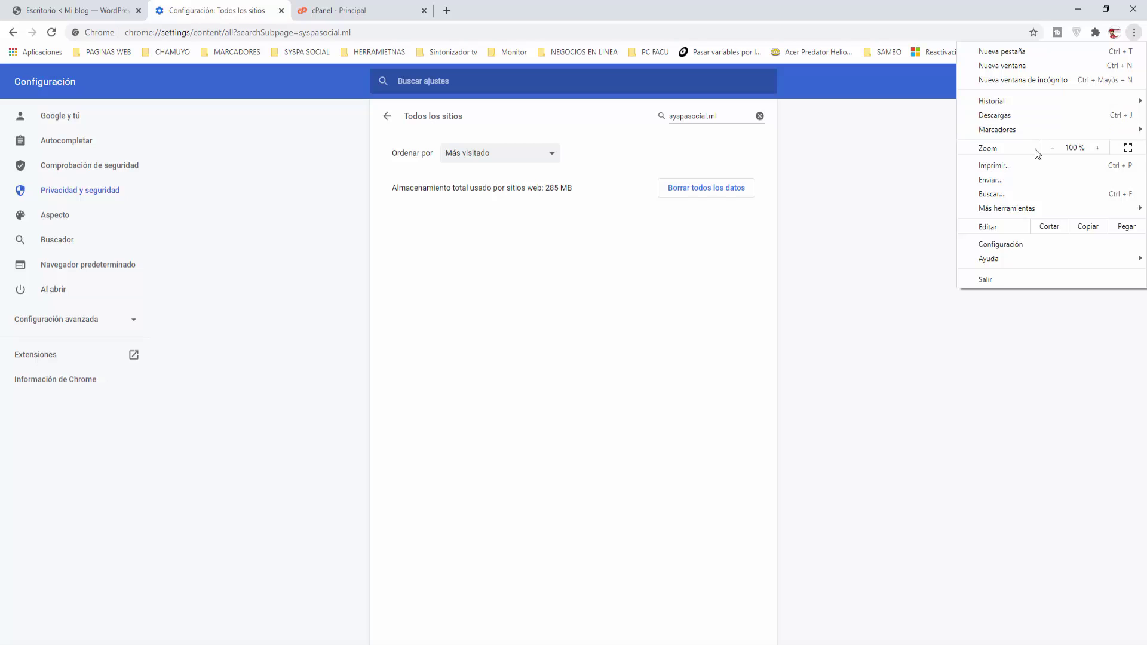
{"action": "mouse_move", "coordinate": [1033, 213]}
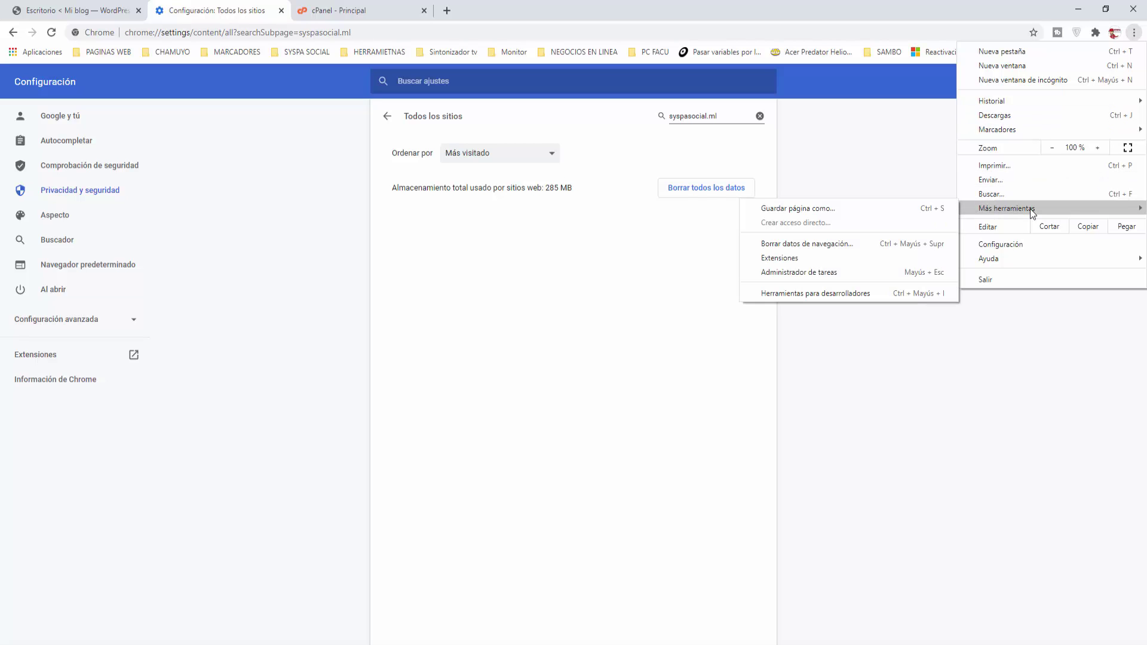
{"action": "left_click", "coordinate": [821, 244]}
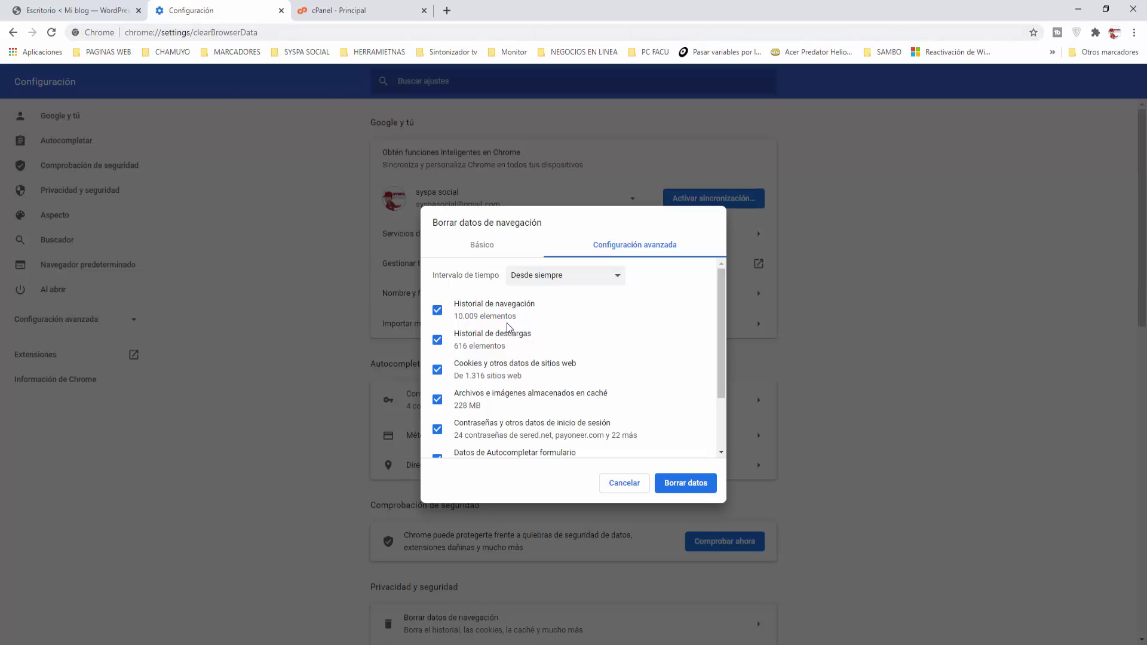
{"action": "left_click", "coordinate": [438, 311]}
{"action": "left_click", "coordinate": [439, 345]}
{"action": "left_click", "coordinate": [437, 371]}
{"action": "left_click", "coordinate": [438, 429]}
{"action": "scroll", "coordinate": [457, 428], "scroll_direction": "down", "scroll_amount": 1}
{"action": "left_click", "coordinate": [445, 388]}
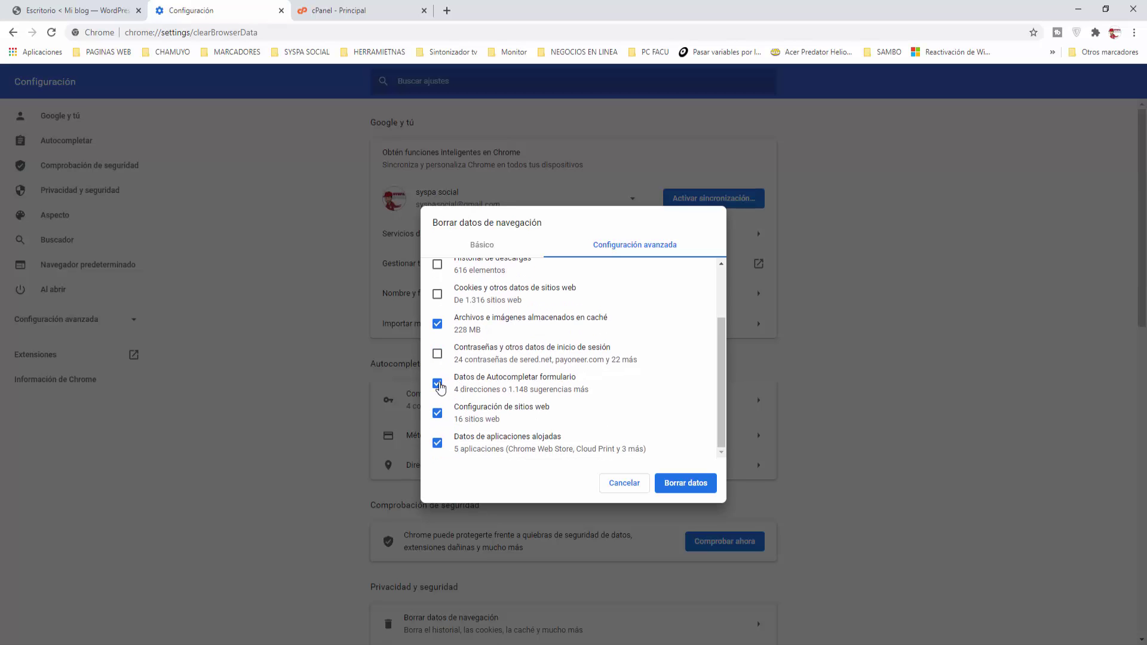
{"action": "left_click", "coordinate": [442, 416]}
{"action": "left_click", "coordinate": [464, 442]}
{"action": "scroll", "coordinate": [526, 439], "scroll_direction": "up", "scroll_amount": 1}
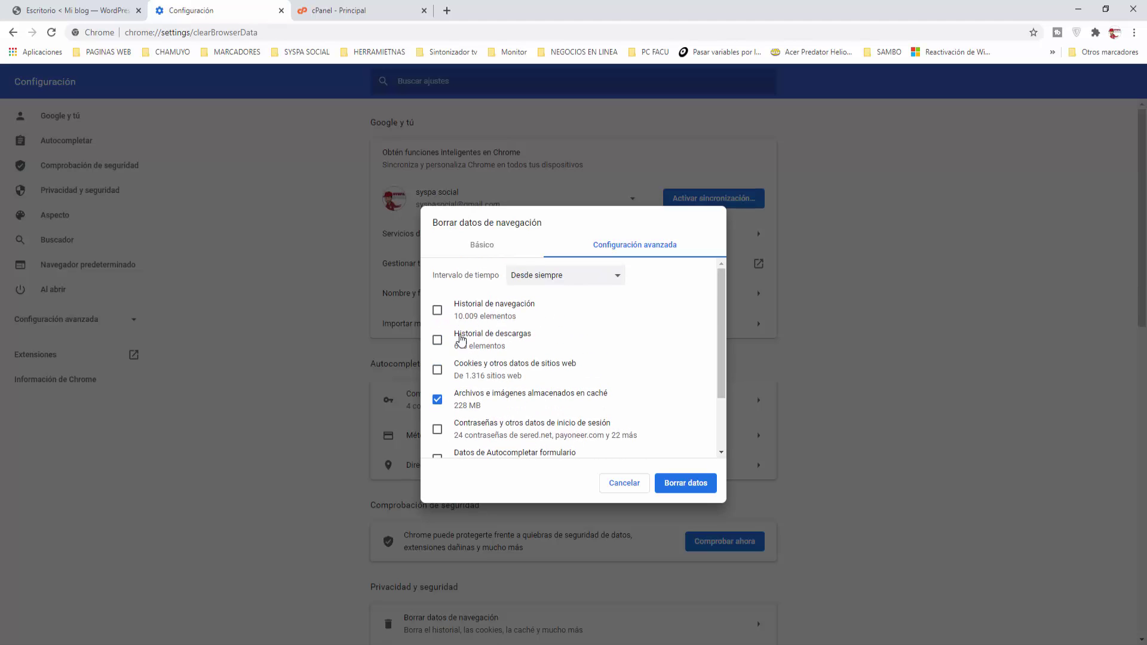
{"action": "left_click", "coordinate": [438, 311]}
{"action": "left_click", "coordinate": [438, 341]}
{"action": "left_click", "coordinate": [438, 370]}
{"action": "left_click", "coordinate": [438, 430]}
{"action": "scroll", "coordinate": [442, 428], "scroll_direction": "down", "scroll_amount": 1}
{"action": "left_click", "coordinate": [438, 412]}
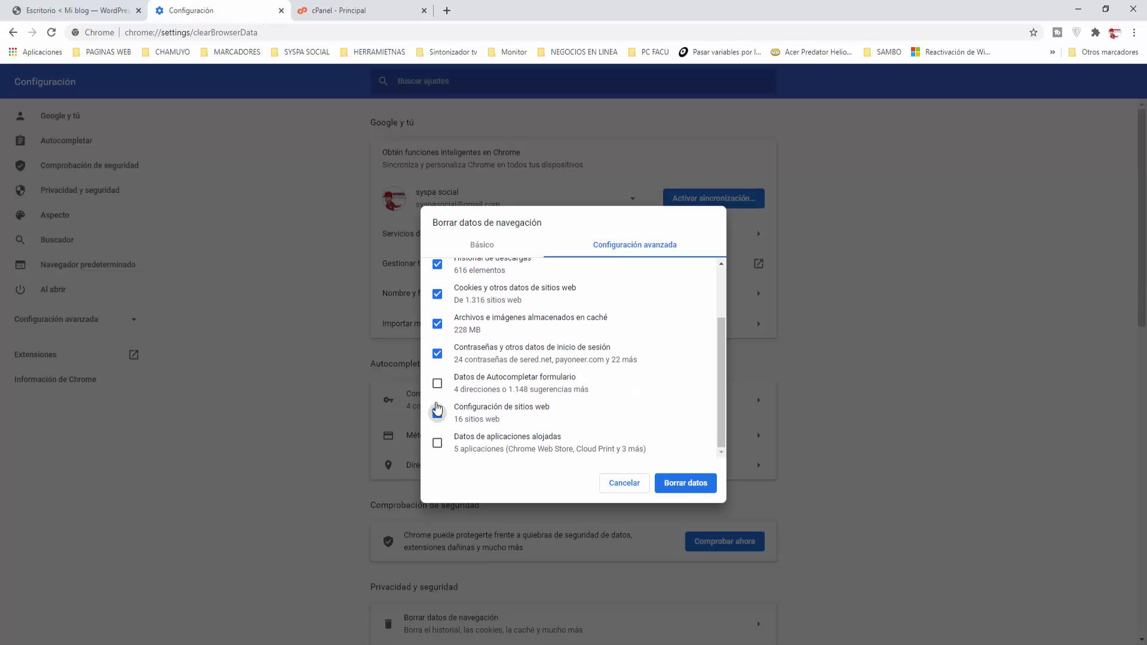
{"action": "left_click", "coordinate": [438, 383]}
{"action": "left_click", "coordinate": [437, 443]}
{"action": "scroll", "coordinate": [660, 429], "scroll_direction": "up", "scroll_amount": 1}
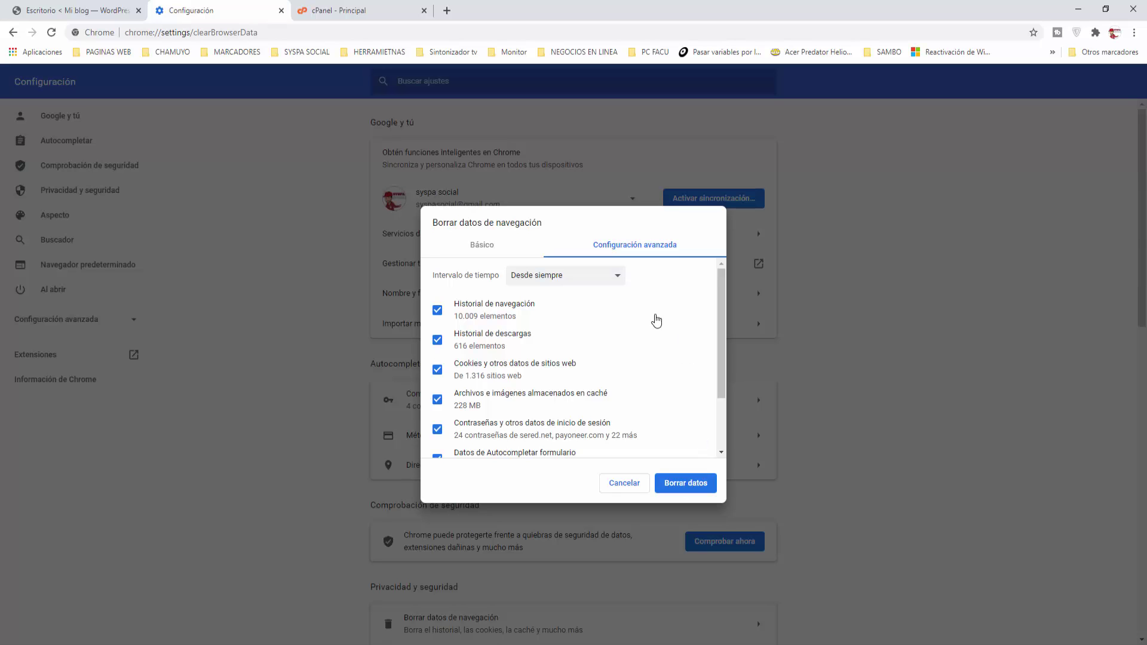
Step: Keep the Desde siempre time range and cancel the clear browsing data dialog
{"action": "left_click", "coordinate": [620, 283]}
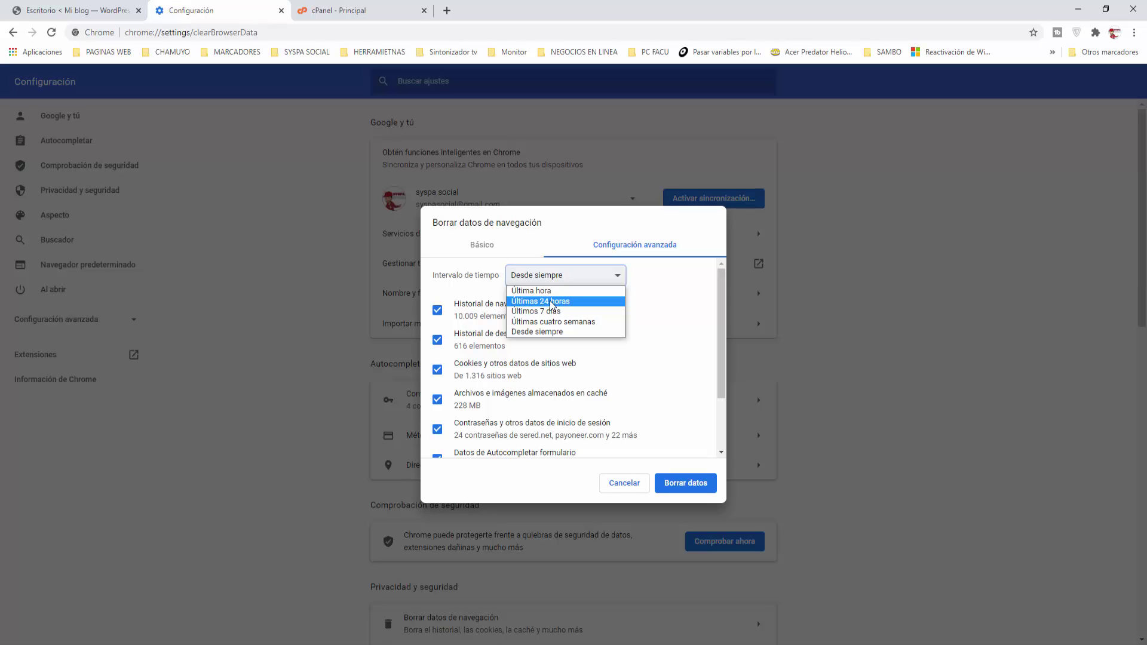
{"action": "left_click", "coordinate": [620, 482]}
{"action": "left_click", "coordinate": [620, 481]}
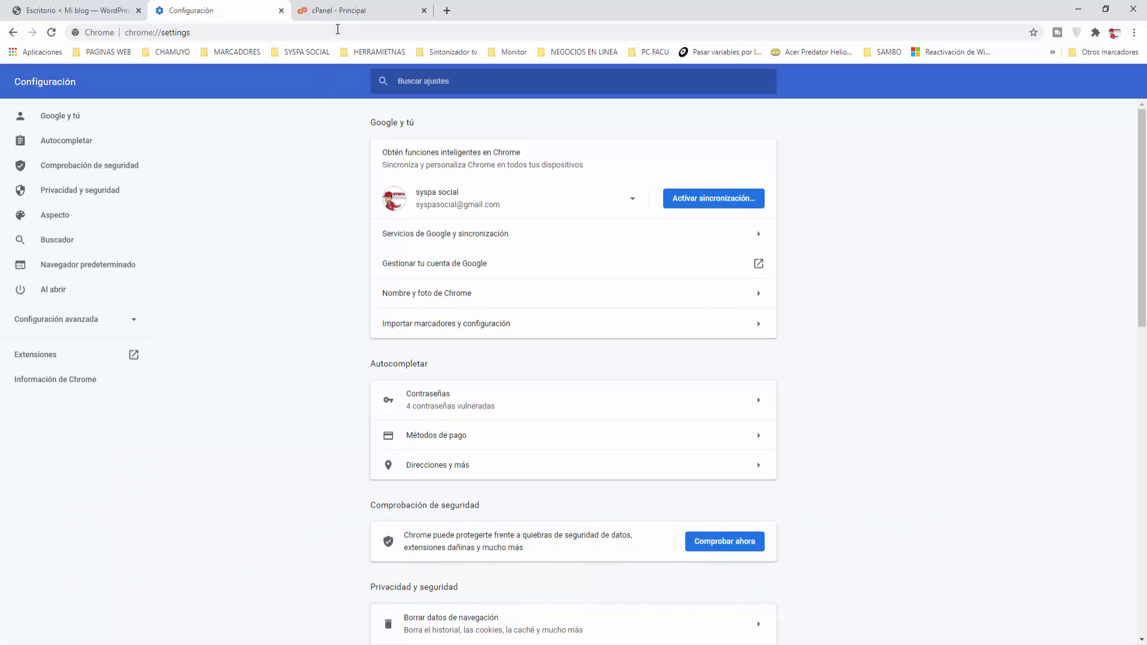
Step: Go to the cPanel Principal tab and bring the Avanzada section into view
{"action": "left_click", "coordinate": [345, 17]}
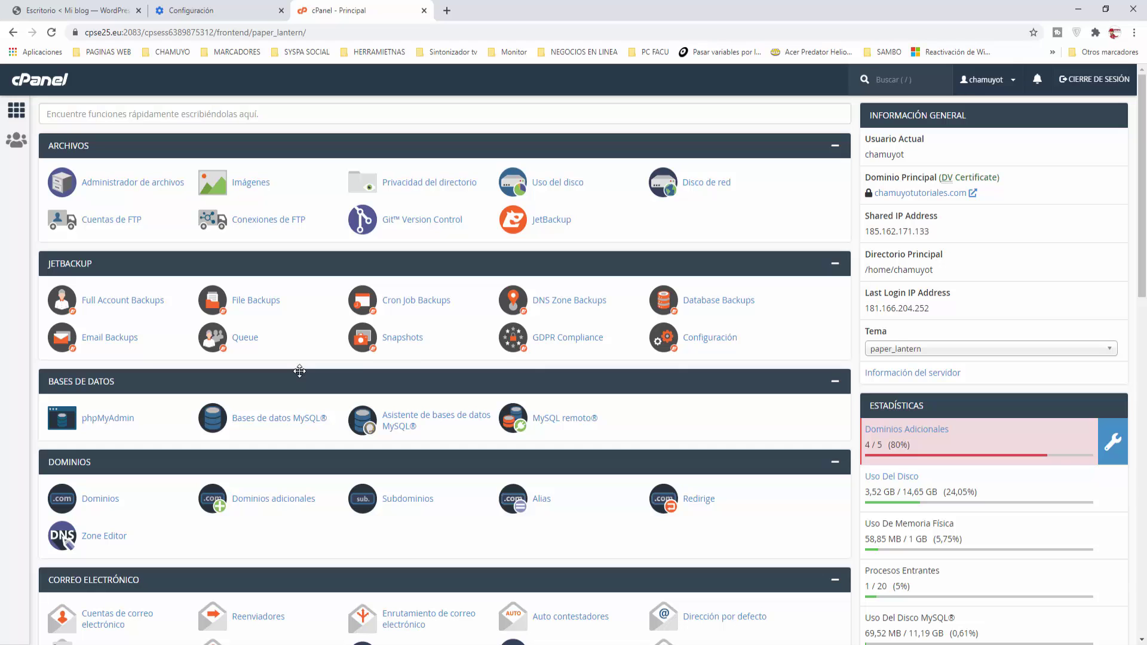
{"action": "scroll", "coordinate": [299, 371], "scroll_direction": "down", "scroll_amount": 12}
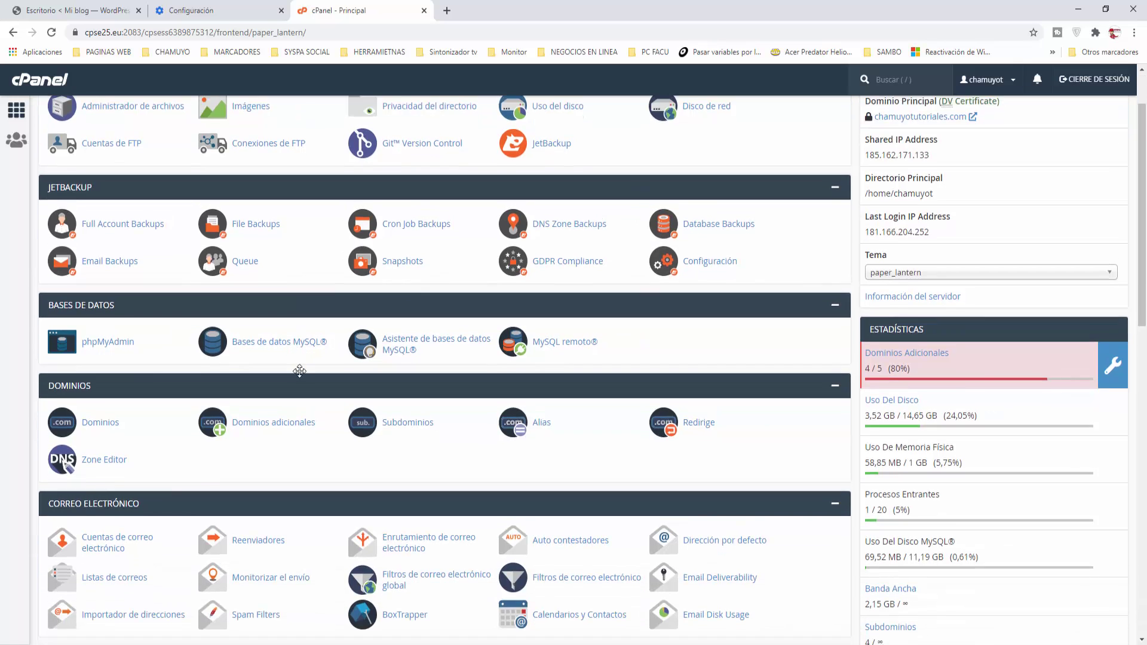
{"action": "scroll", "coordinate": [299, 371], "scroll_direction": "down", "scroll_amount": 2}
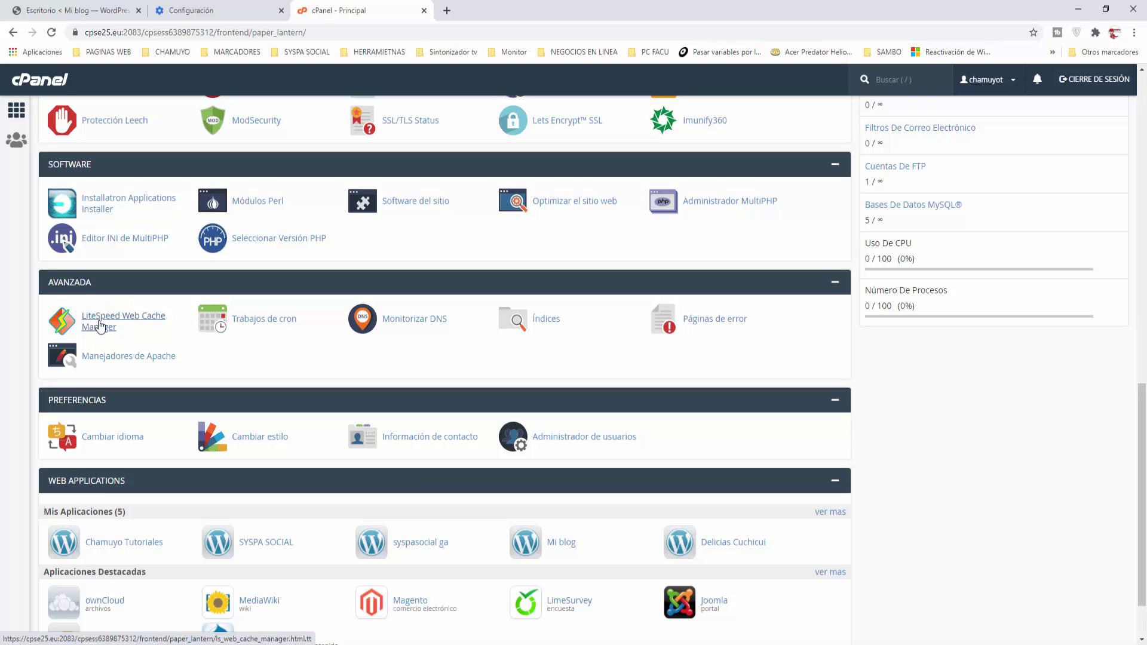
Step: Open LiteSpeed Web Cache Manager, review the Flush LSCache caution, then return to the WordPress tab
{"action": "left_click", "coordinate": [127, 323]}
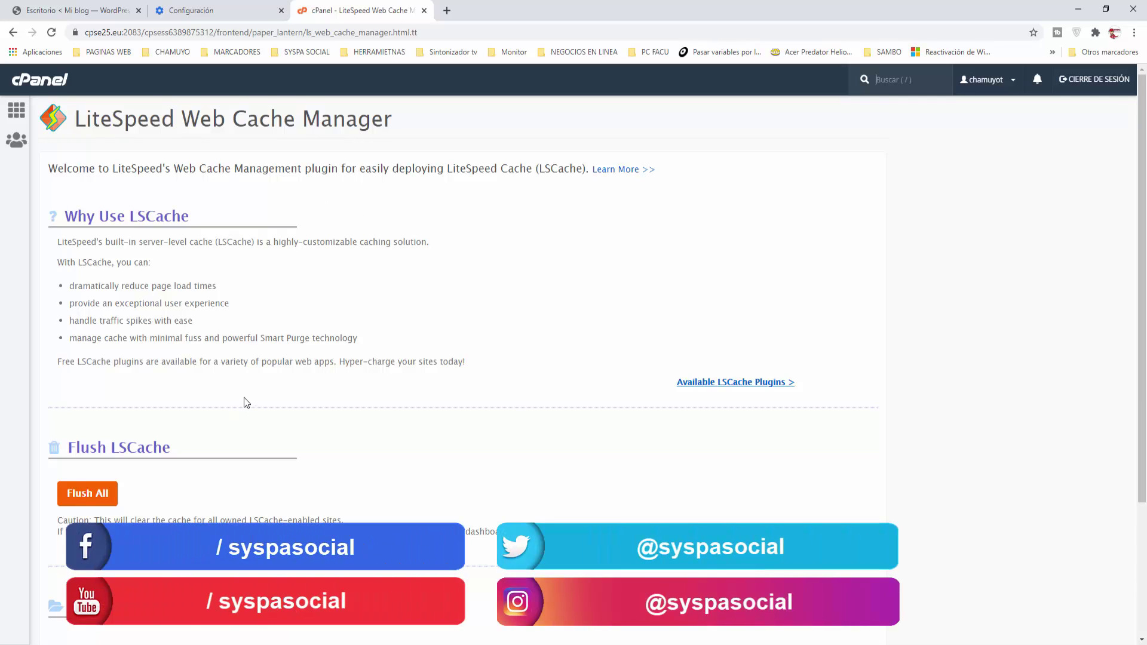
{"action": "scroll", "coordinate": [246, 399], "scroll_direction": "down", "scroll_amount": 2}
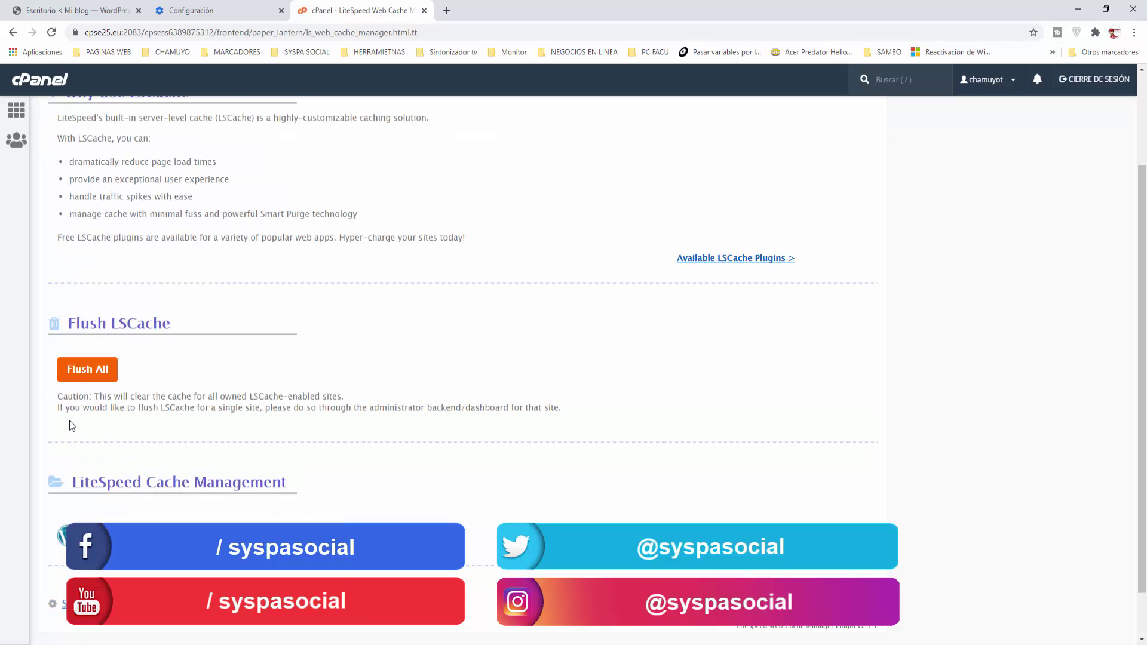
{"action": "left_click_drag", "start_coordinate": [58, 397], "coordinate": [353, 399]}
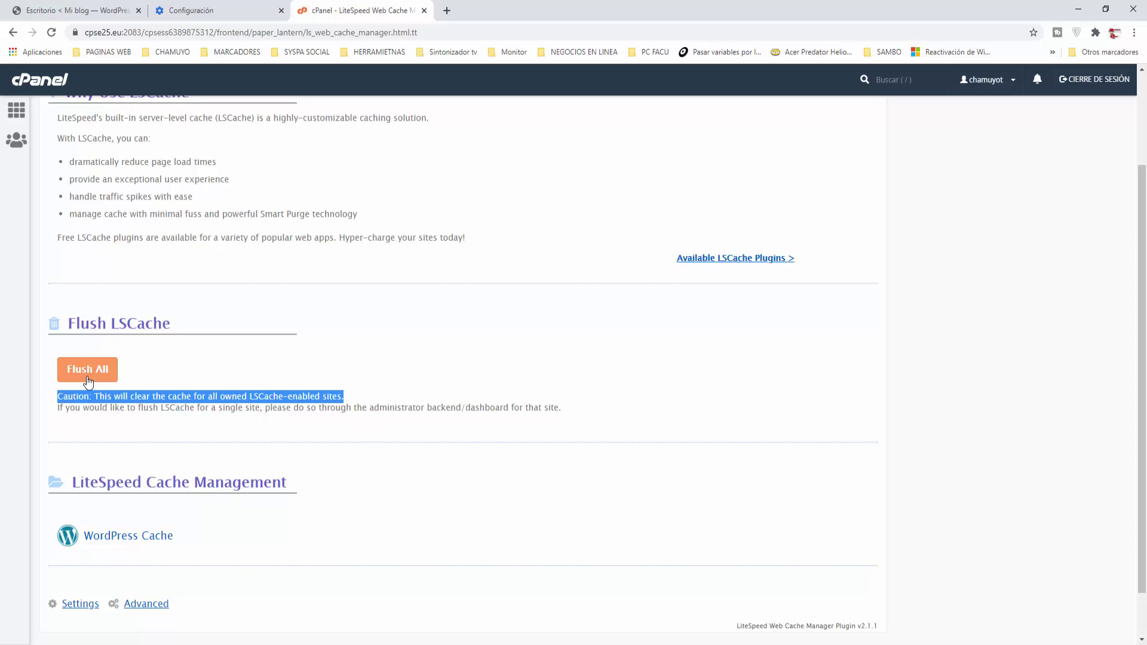
{"action": "scroll", "coordinate": [322, 461], "scroll_direction": "up", "scroll_amount": 2}
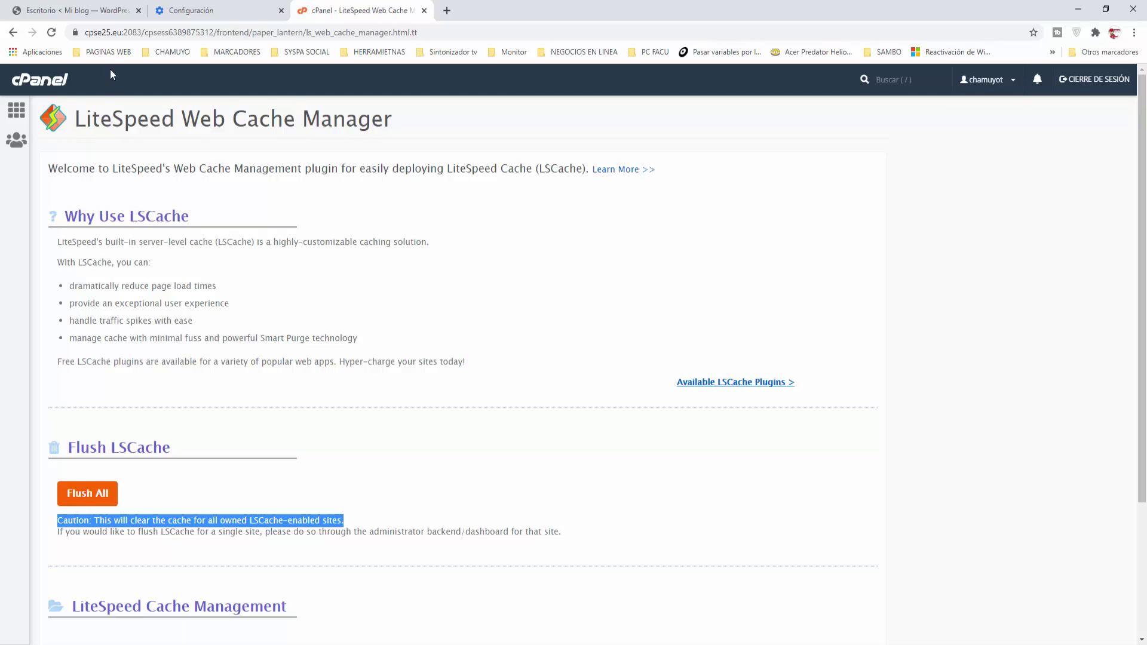
{"action": "left_click", "coordinate": [104, 12]}
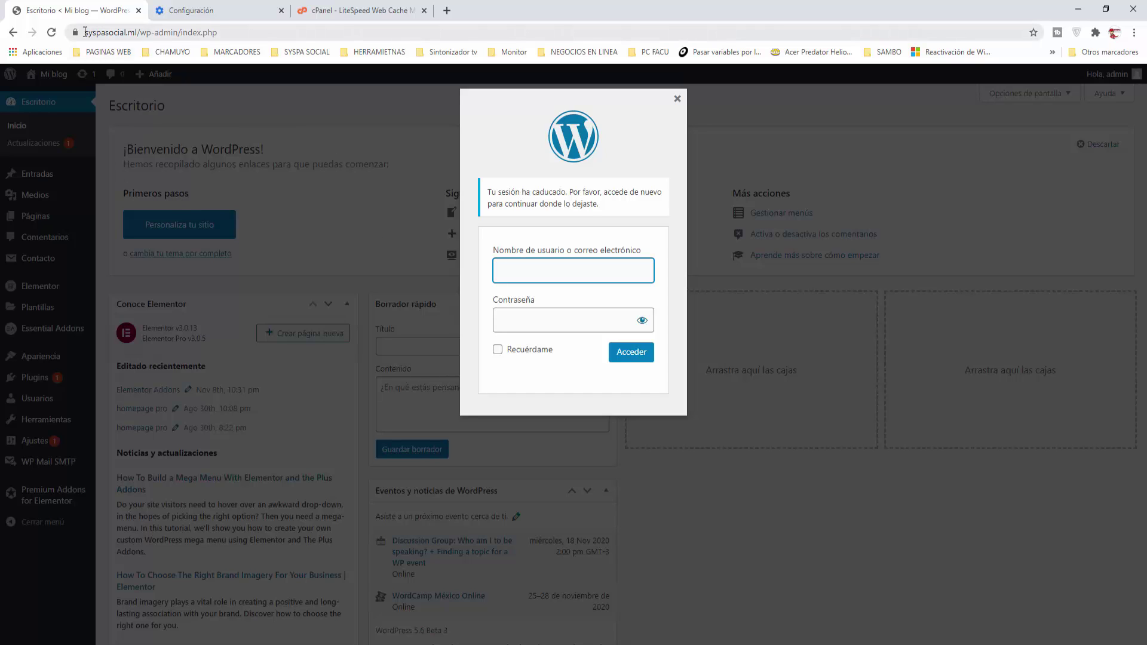
Step: Enter the admin username and the account password in the session-expired login box
{"action": "left_click_drag", "start_coordinate": [85, 32], "coordinate": [140, 31]}
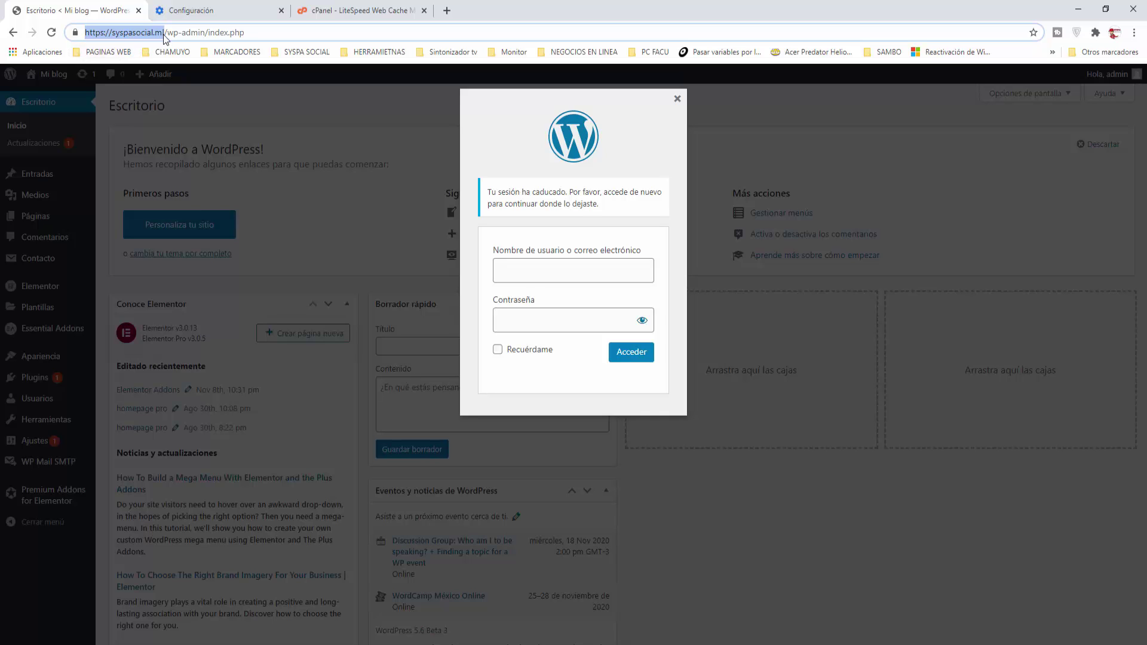
{"action": "left_click", "coordinate": [459, 297]}
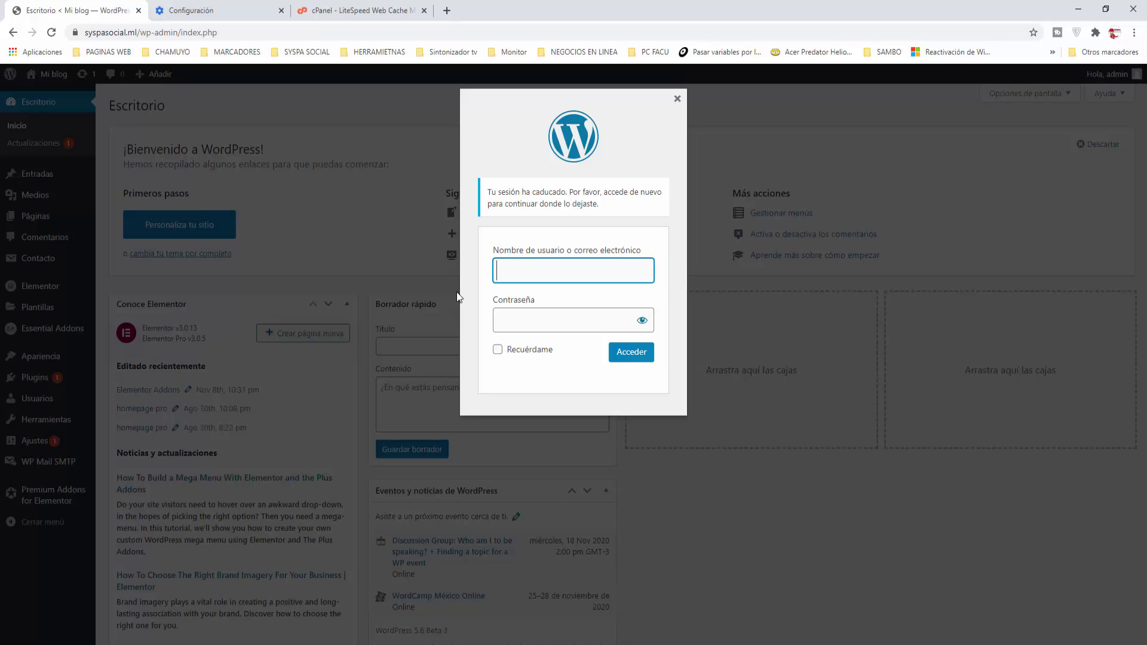
{"action": "type", "text": "admin"}
{"action": "left_click", "coordinate": [495, 326]}
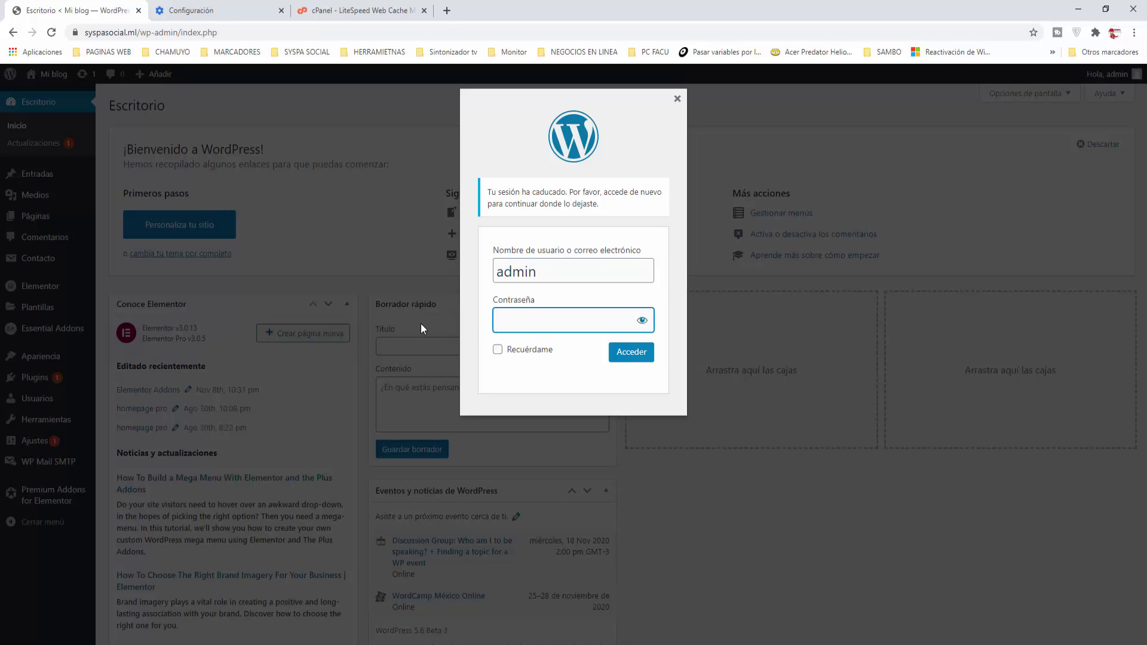
{"action": "type", "text": "*********"}
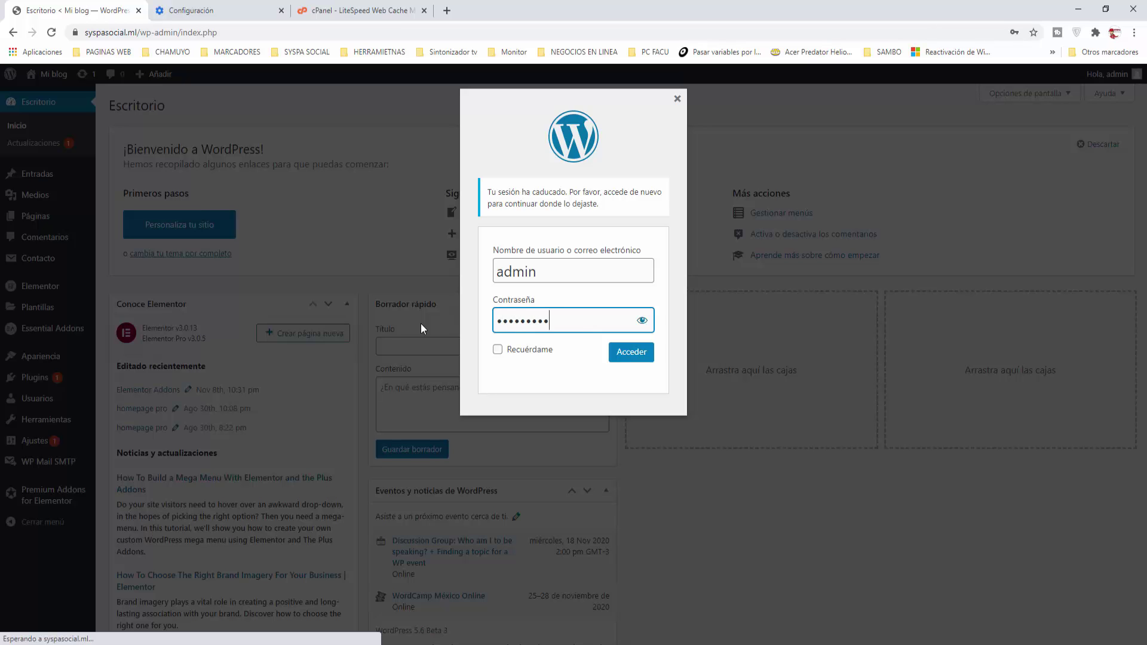